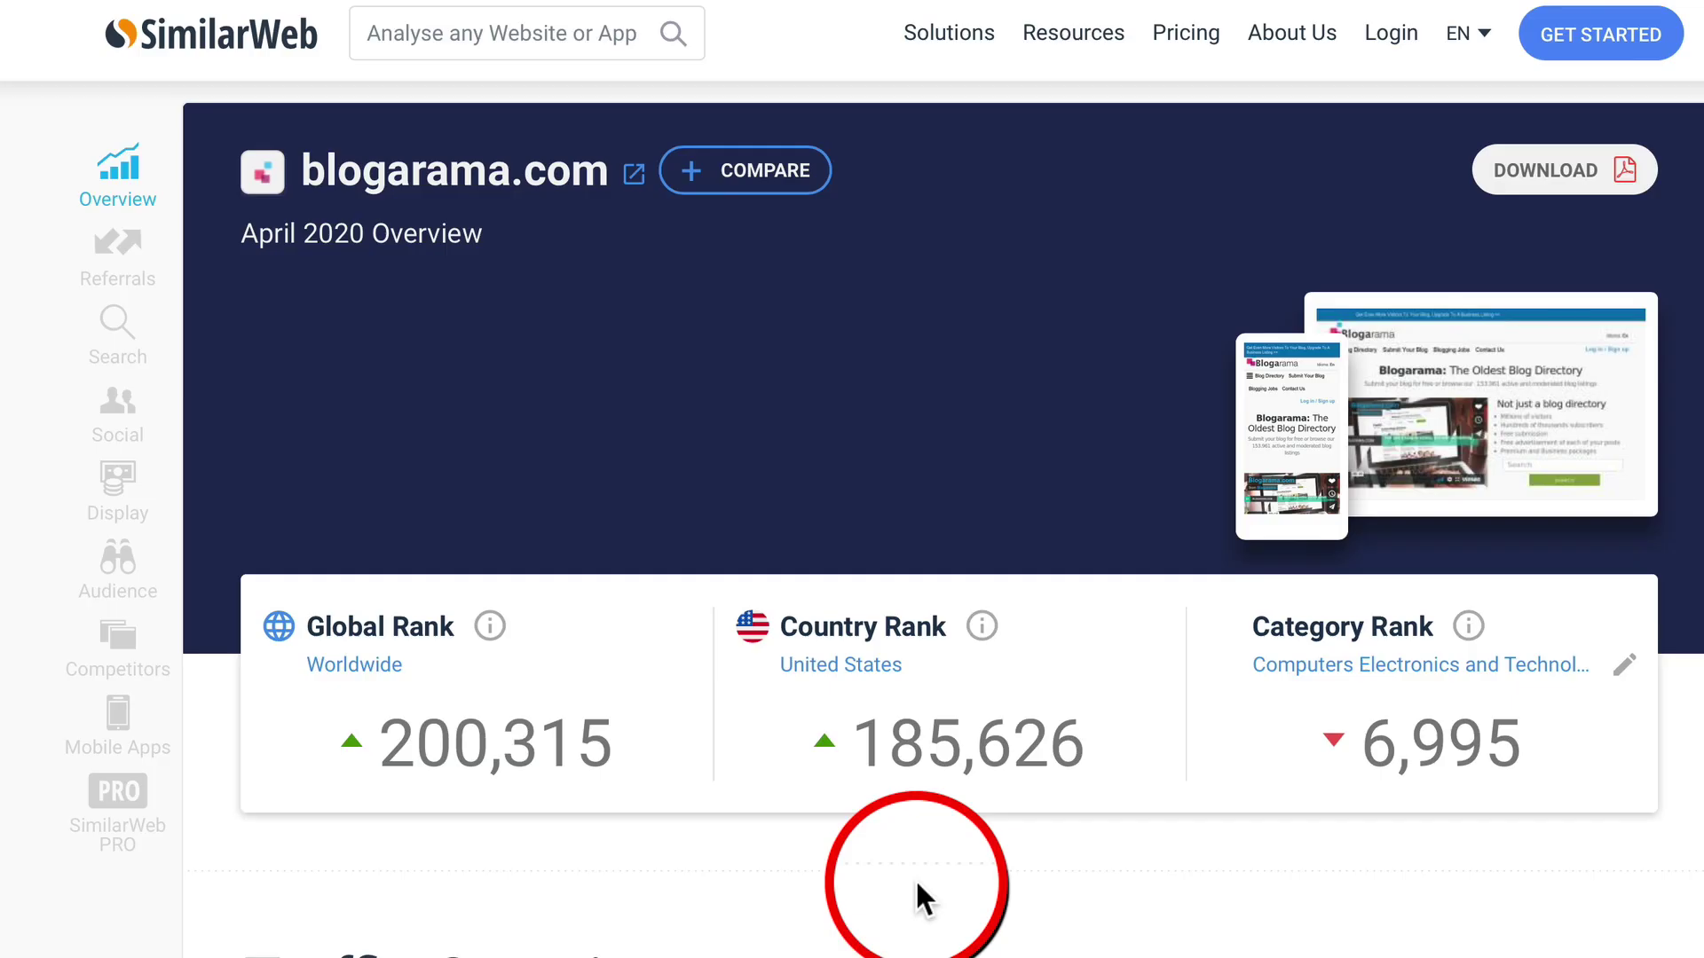
scroll(913, 893, down, 4)
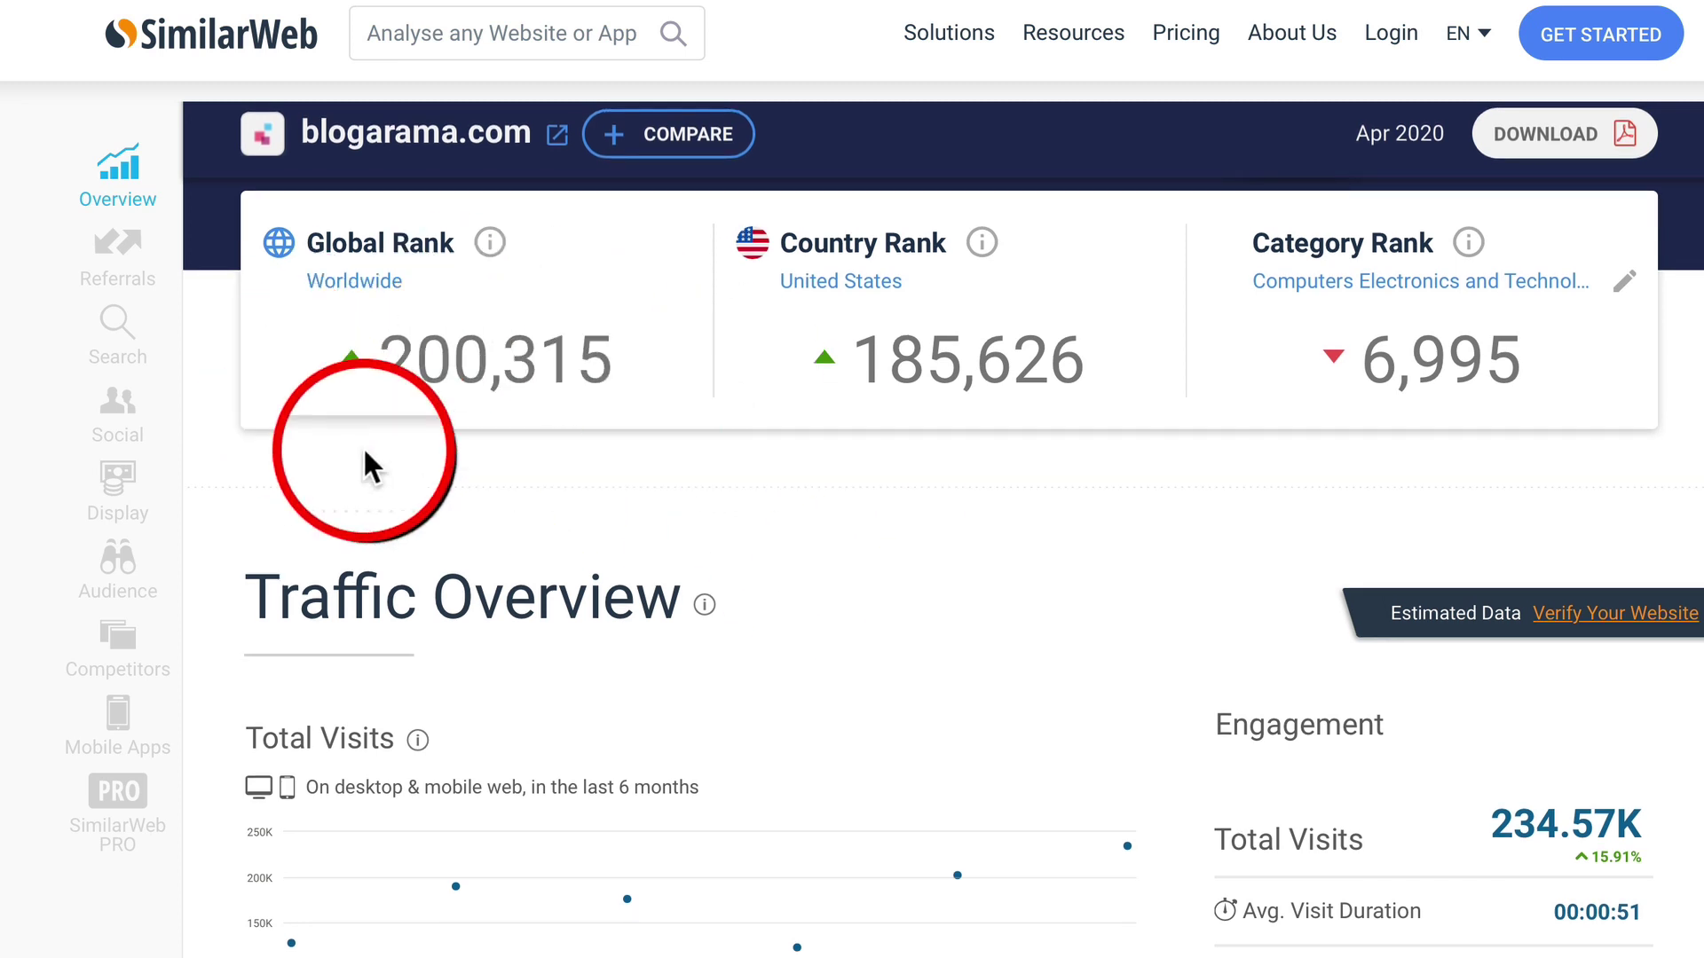
scroll(886, 679, down, 3)
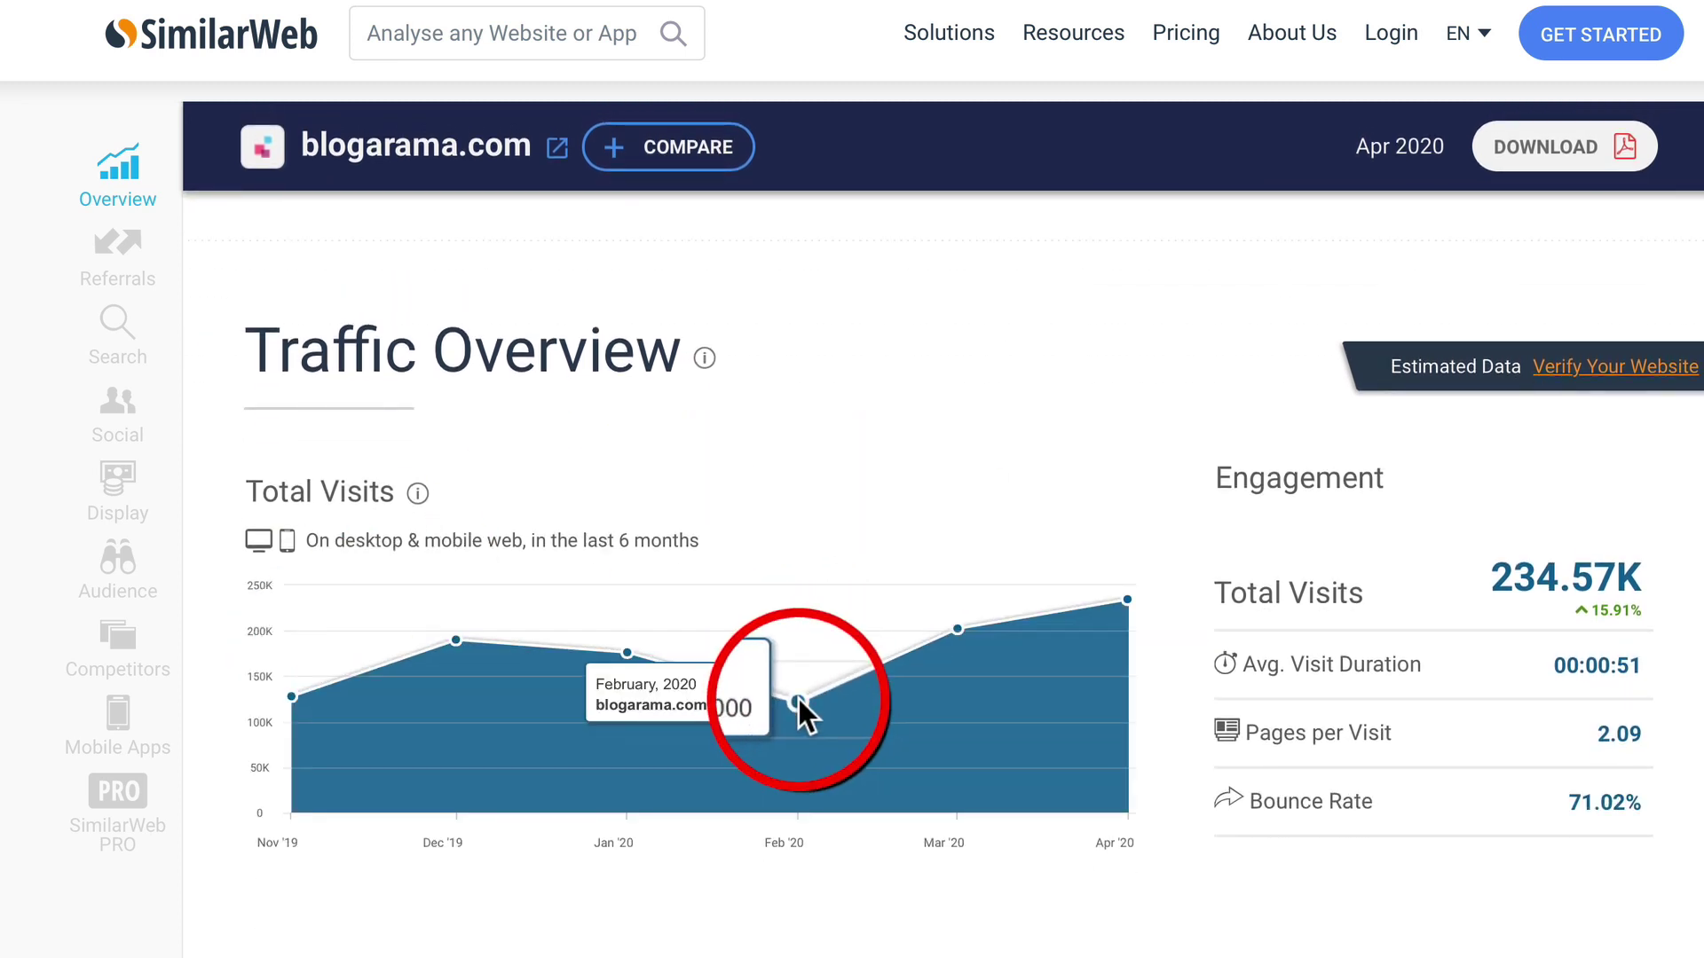
scroll(796, 507, down, 1)
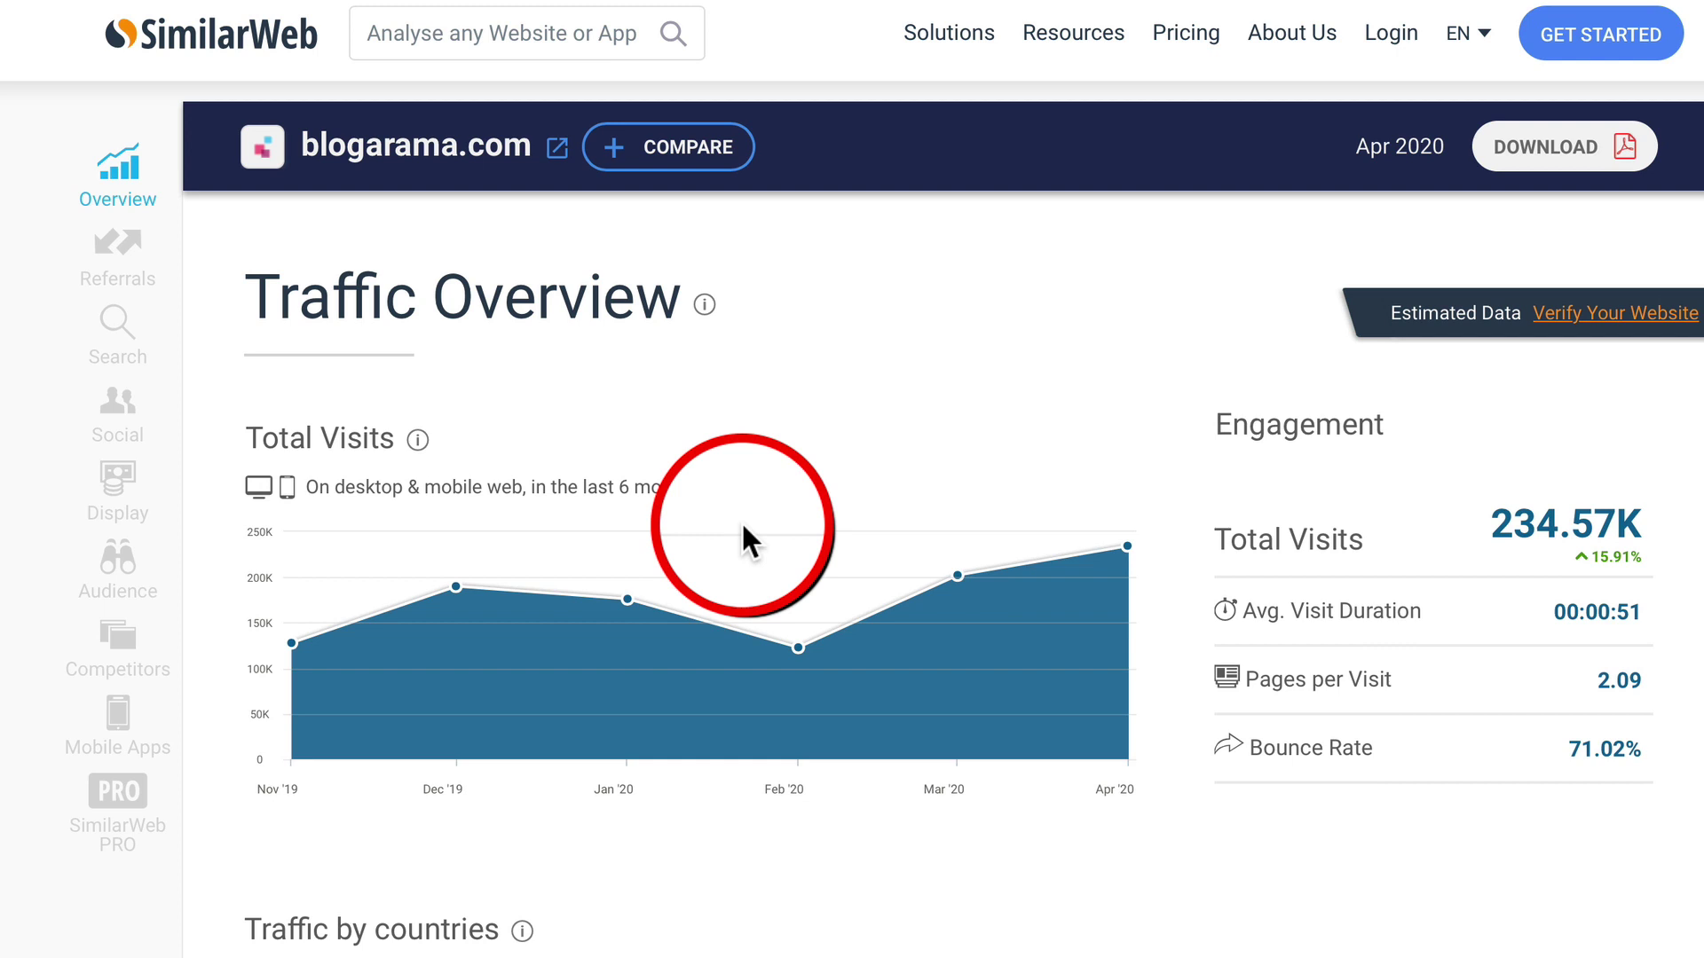
scroll(802, 499, down, 1)
scroll(802, 499, down, 1)
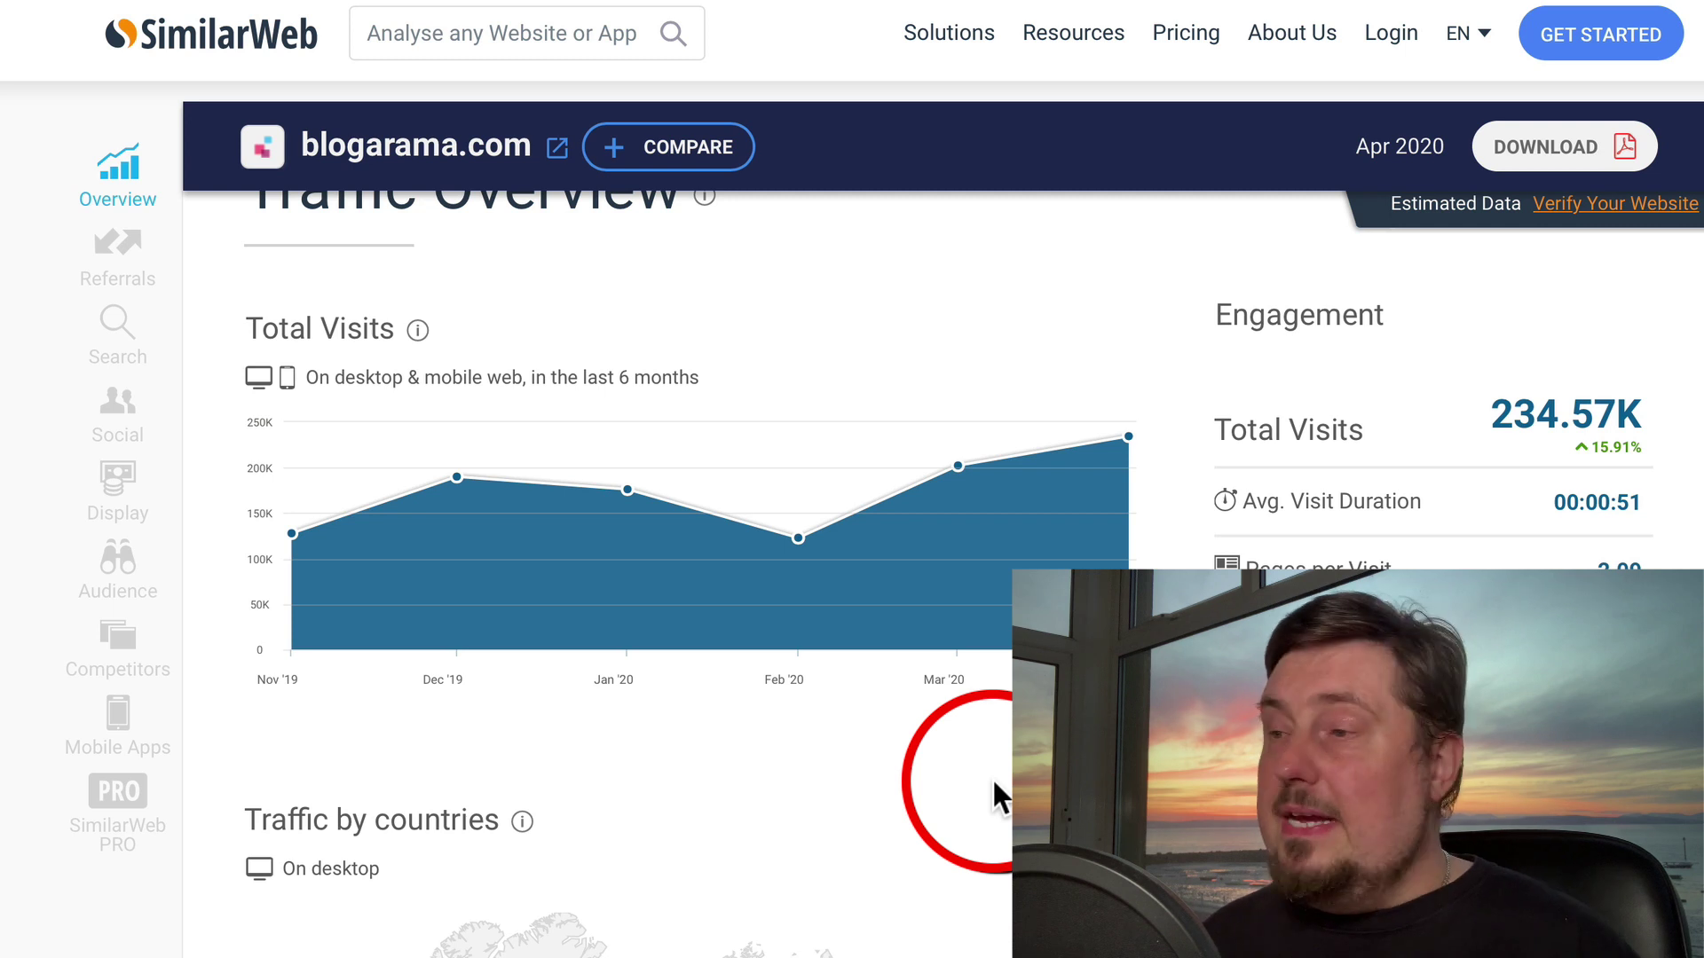
scroll(946, 887, down, 5)
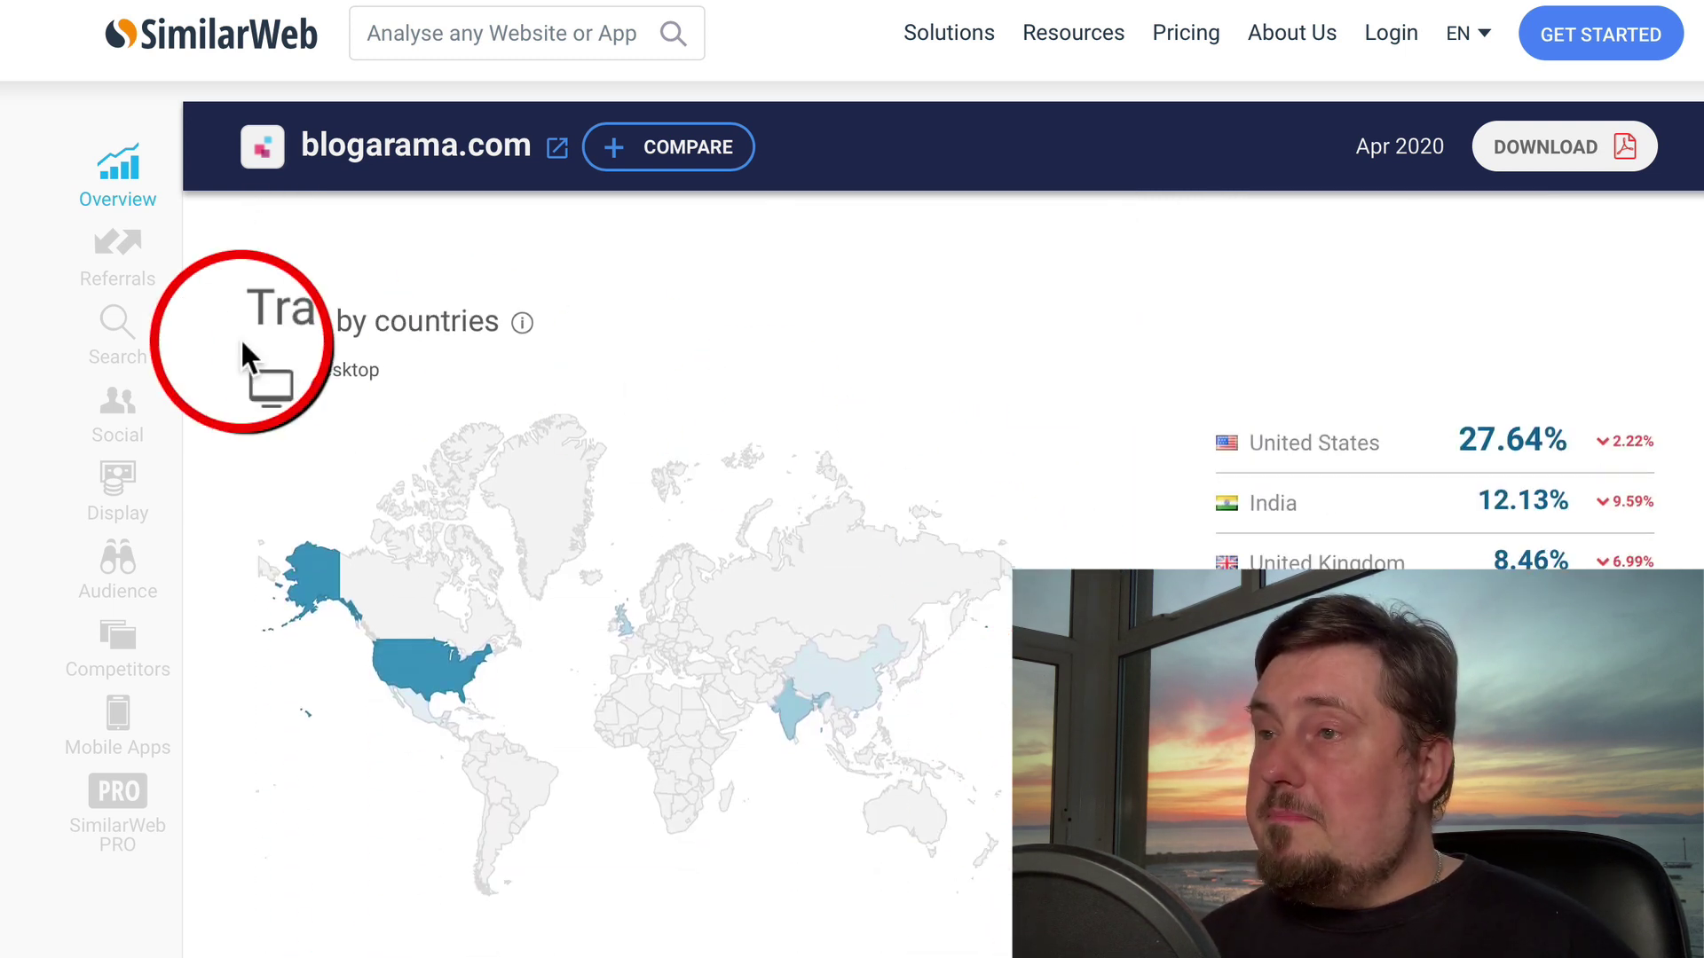
scroll(1205, 559, down, 1)
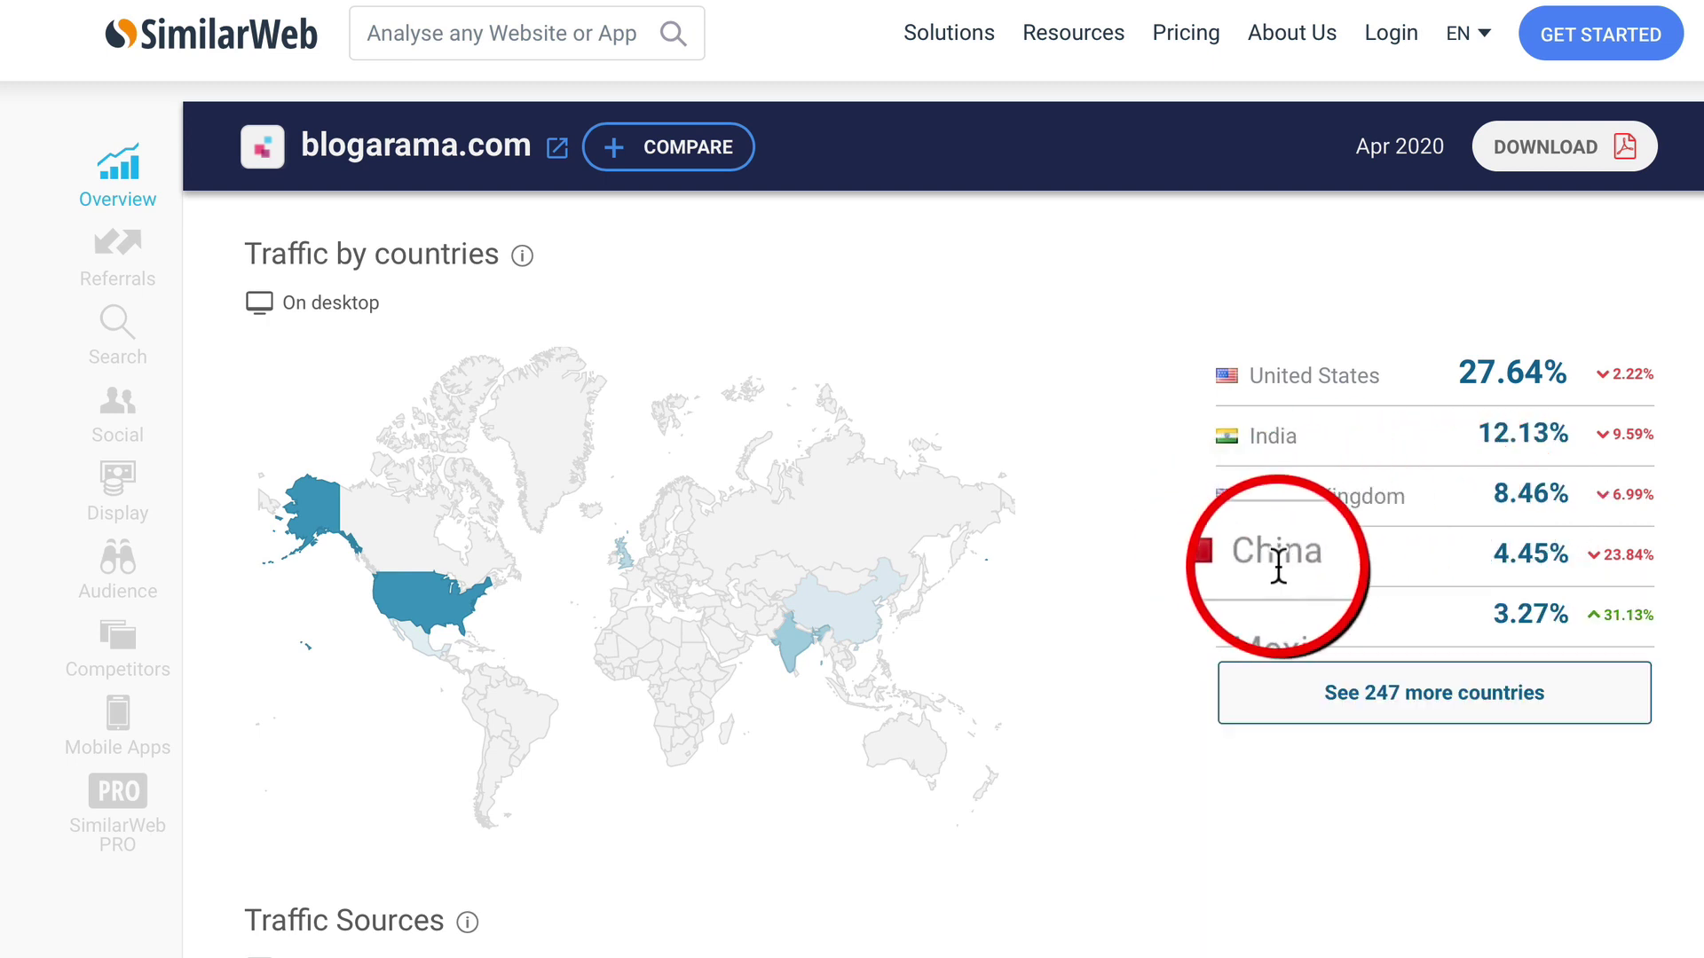
scroll(1405, 577, down, 2)
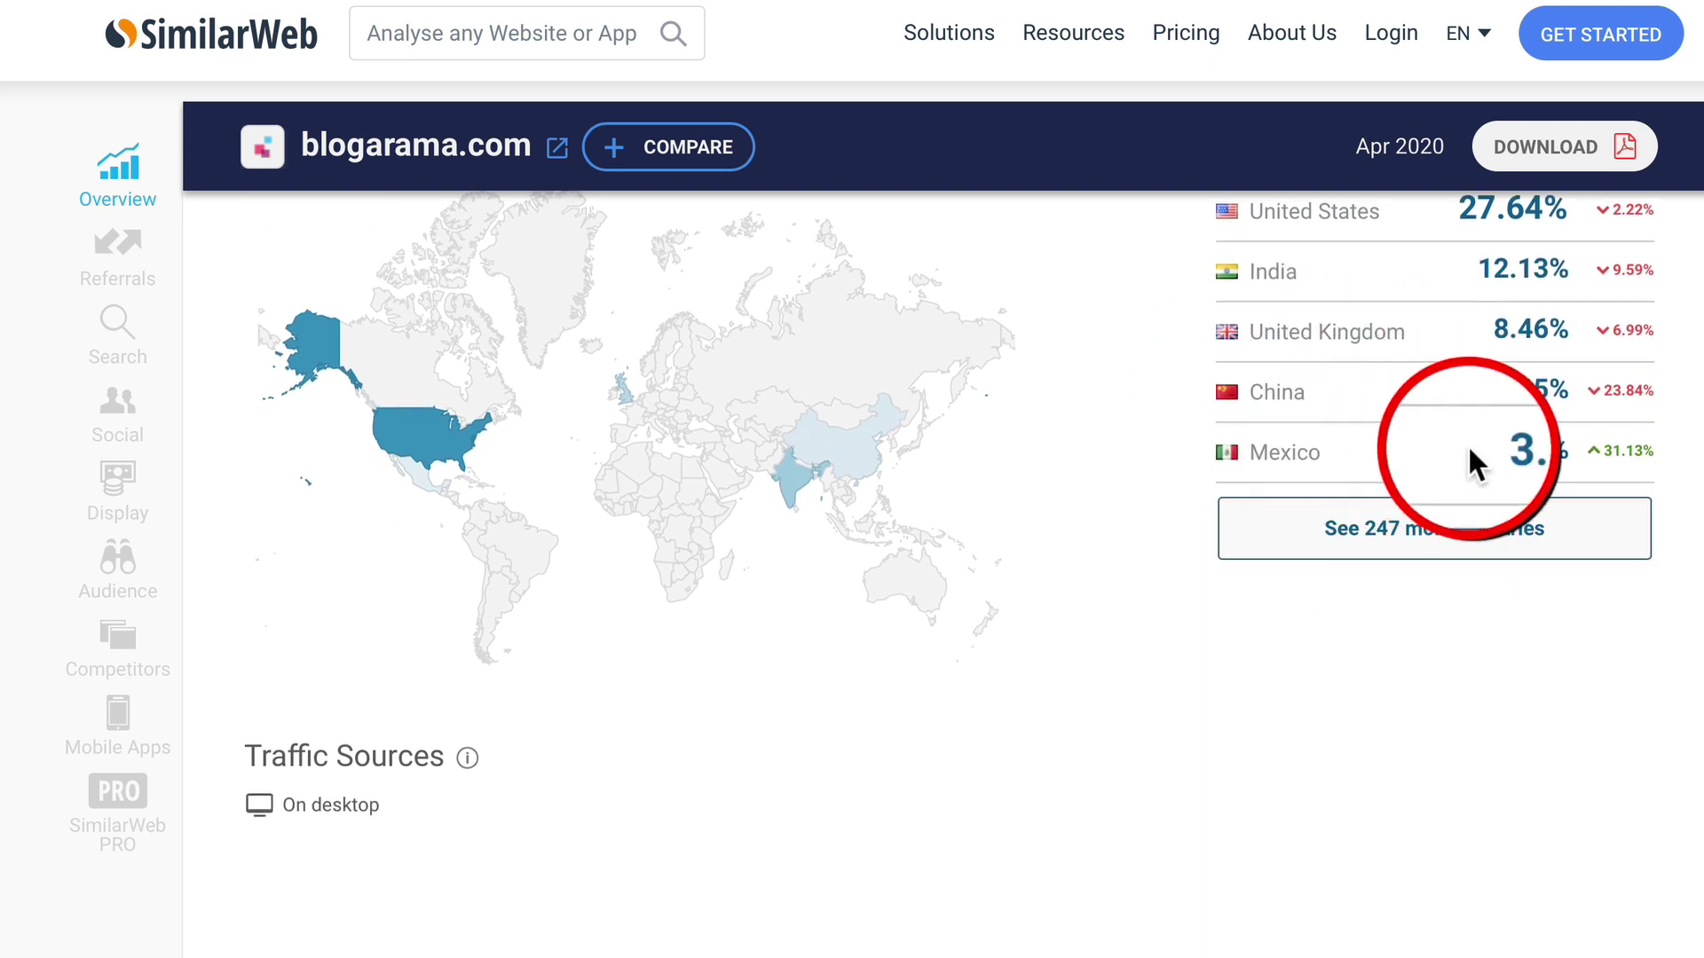
scroll(1106, 869, down, 2)
scroll(1259, 407, down, 2)
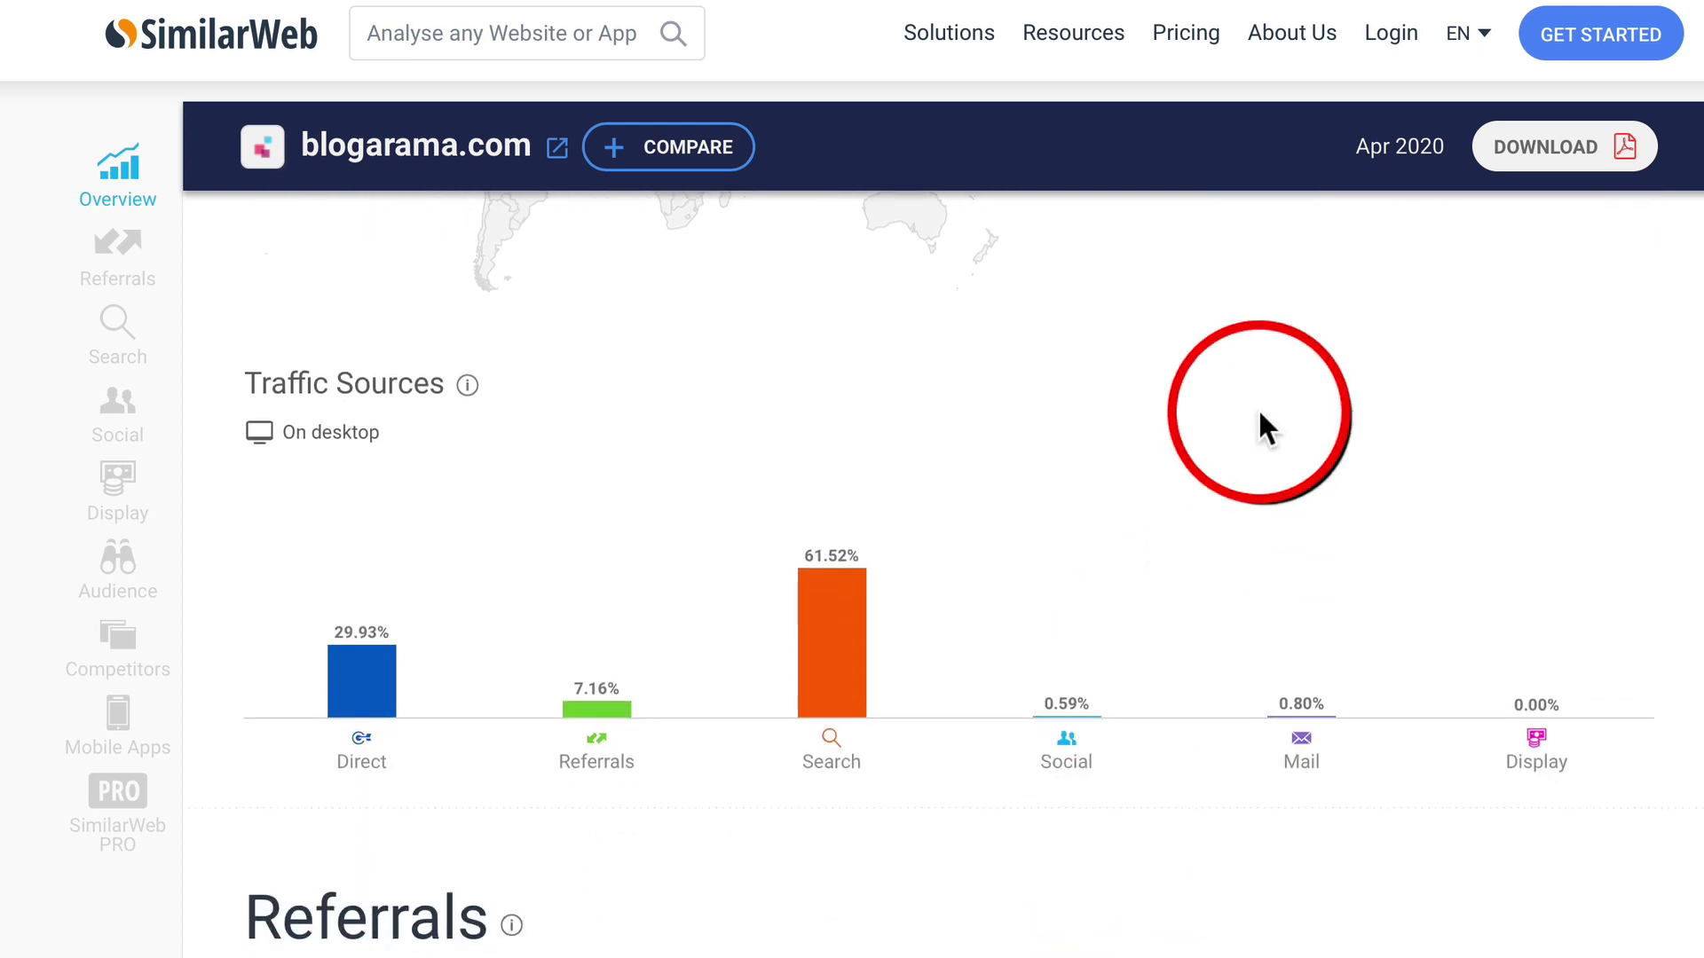
scroll(634, 513, down, 1)
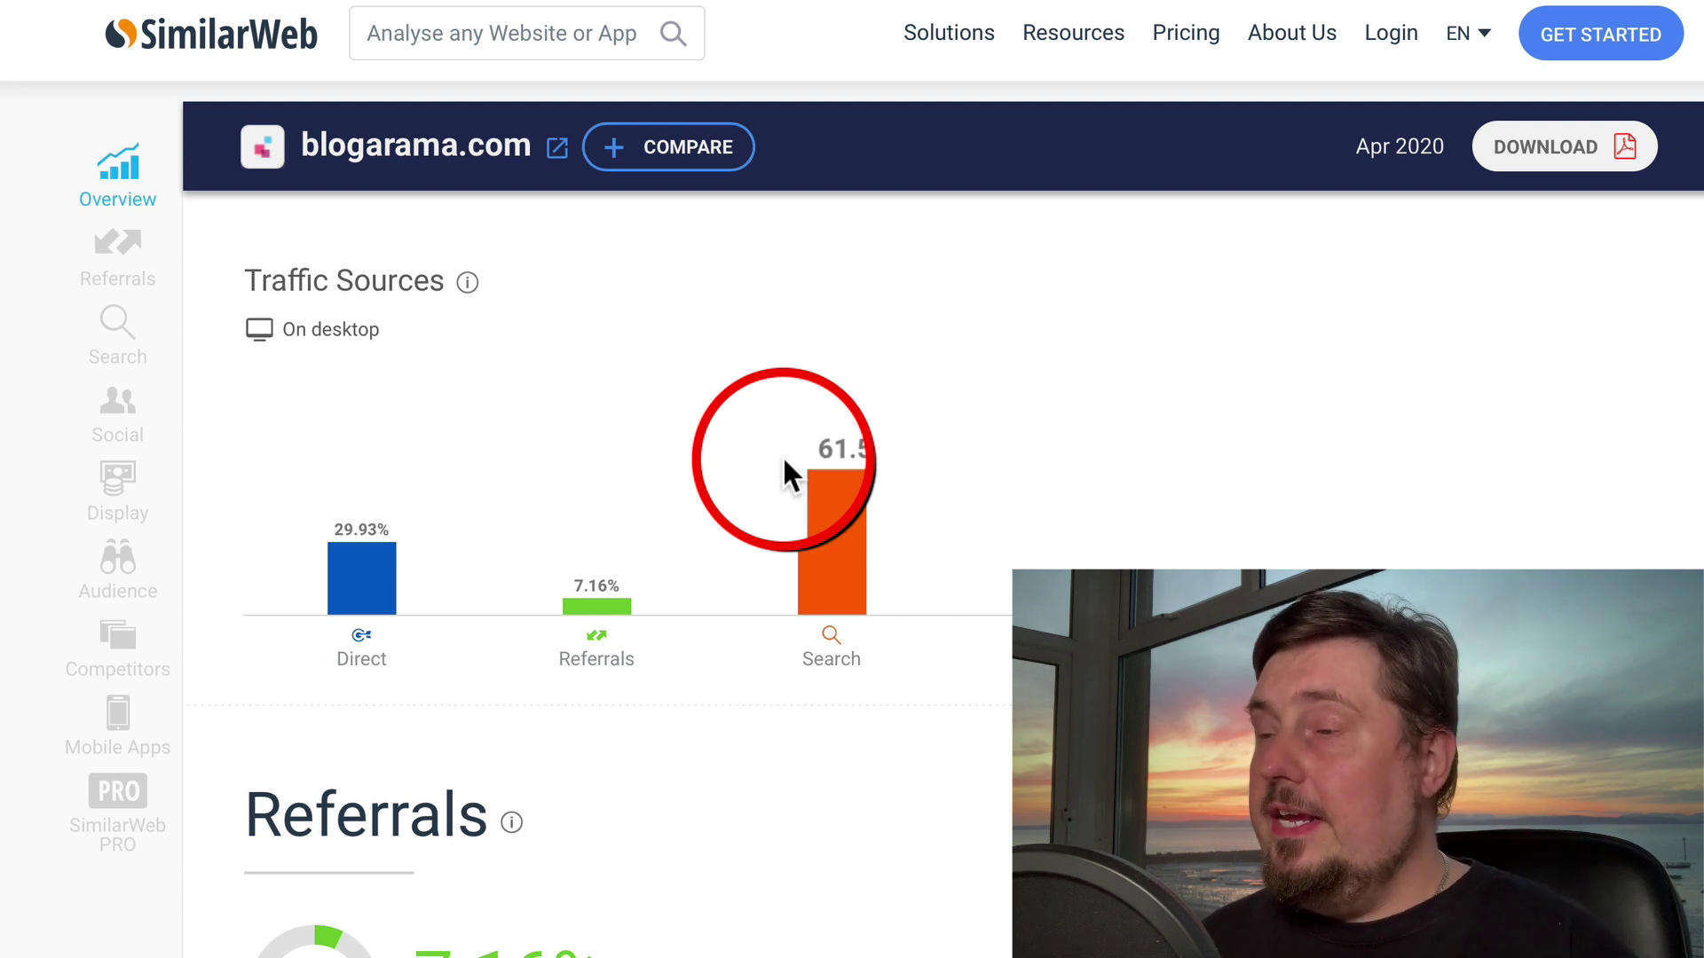
Scroll through the Search and Social sections of SimilarWeb's blogarama.com report.
scroll(784, 470, down, 15)
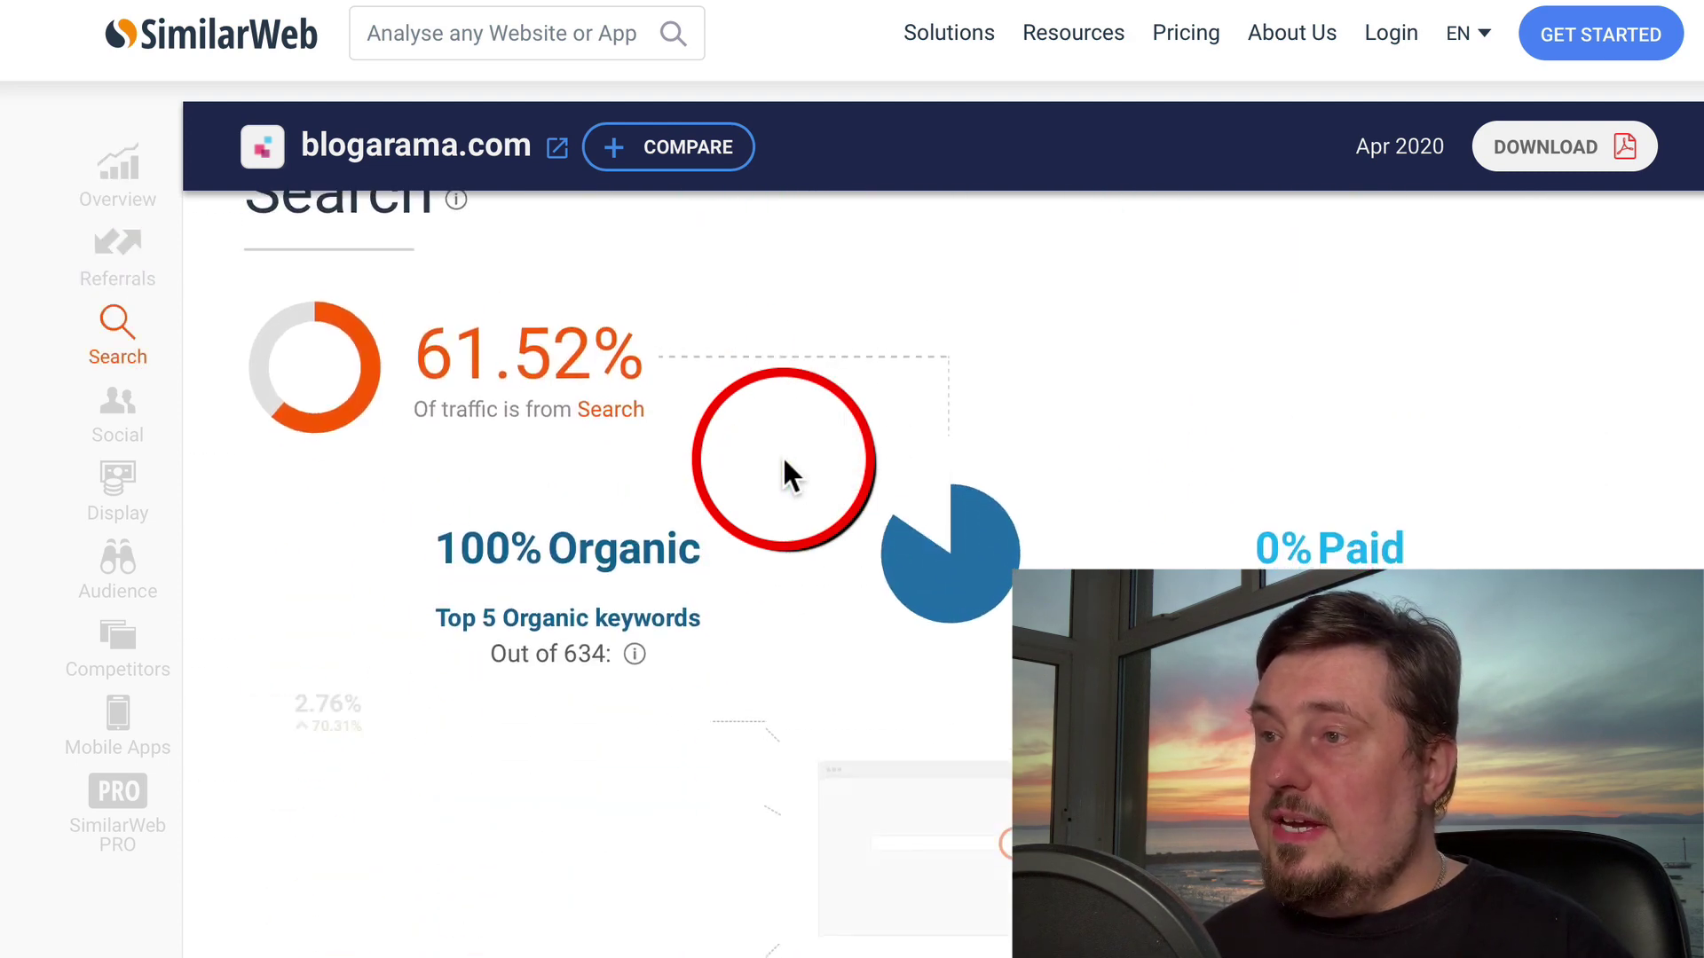
scroll(784, 463, down, 1)
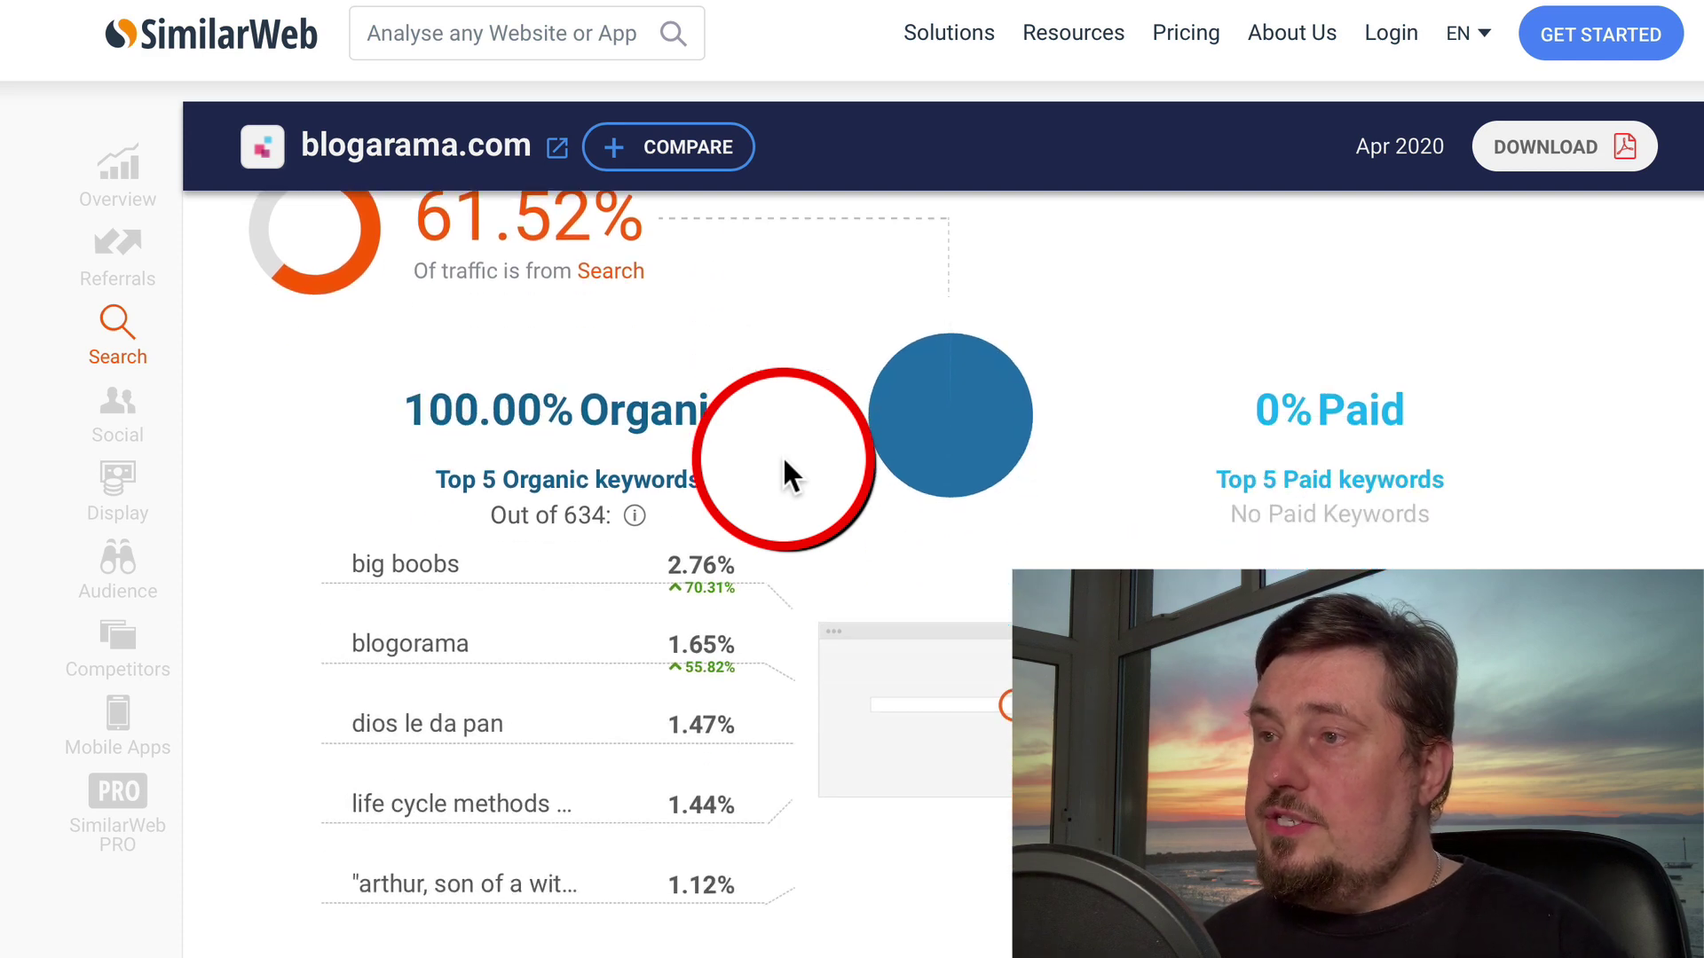
scroll(785, 468, down, 8)
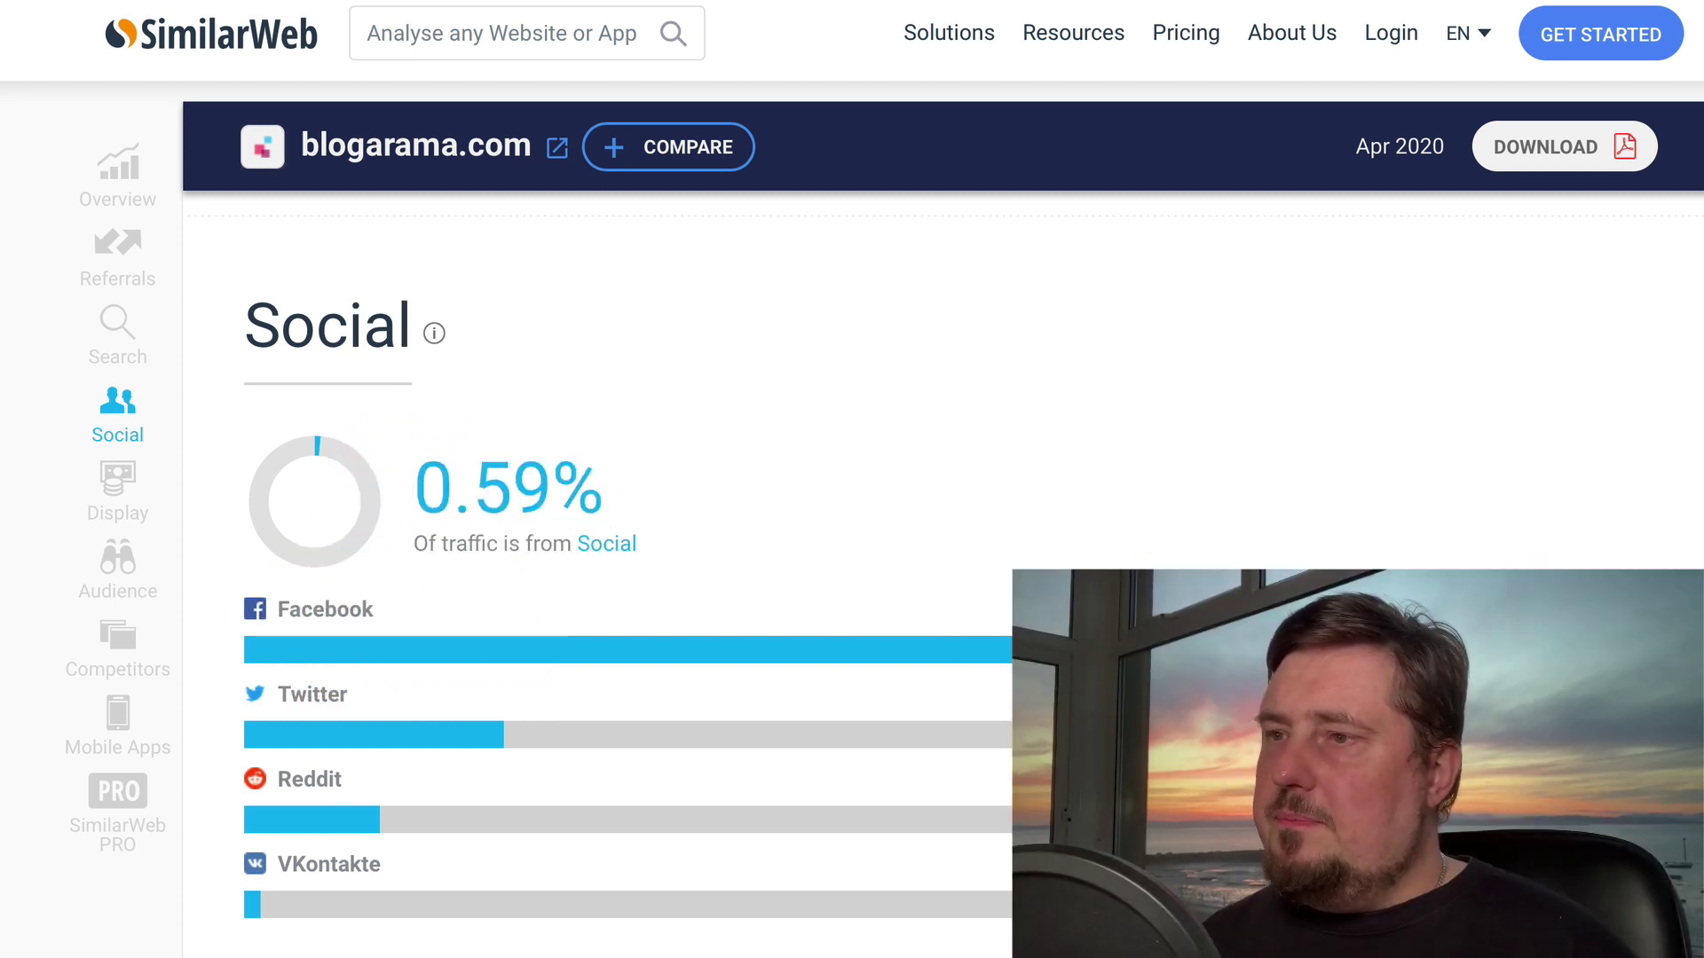
scroll(905, 331, down, 5)
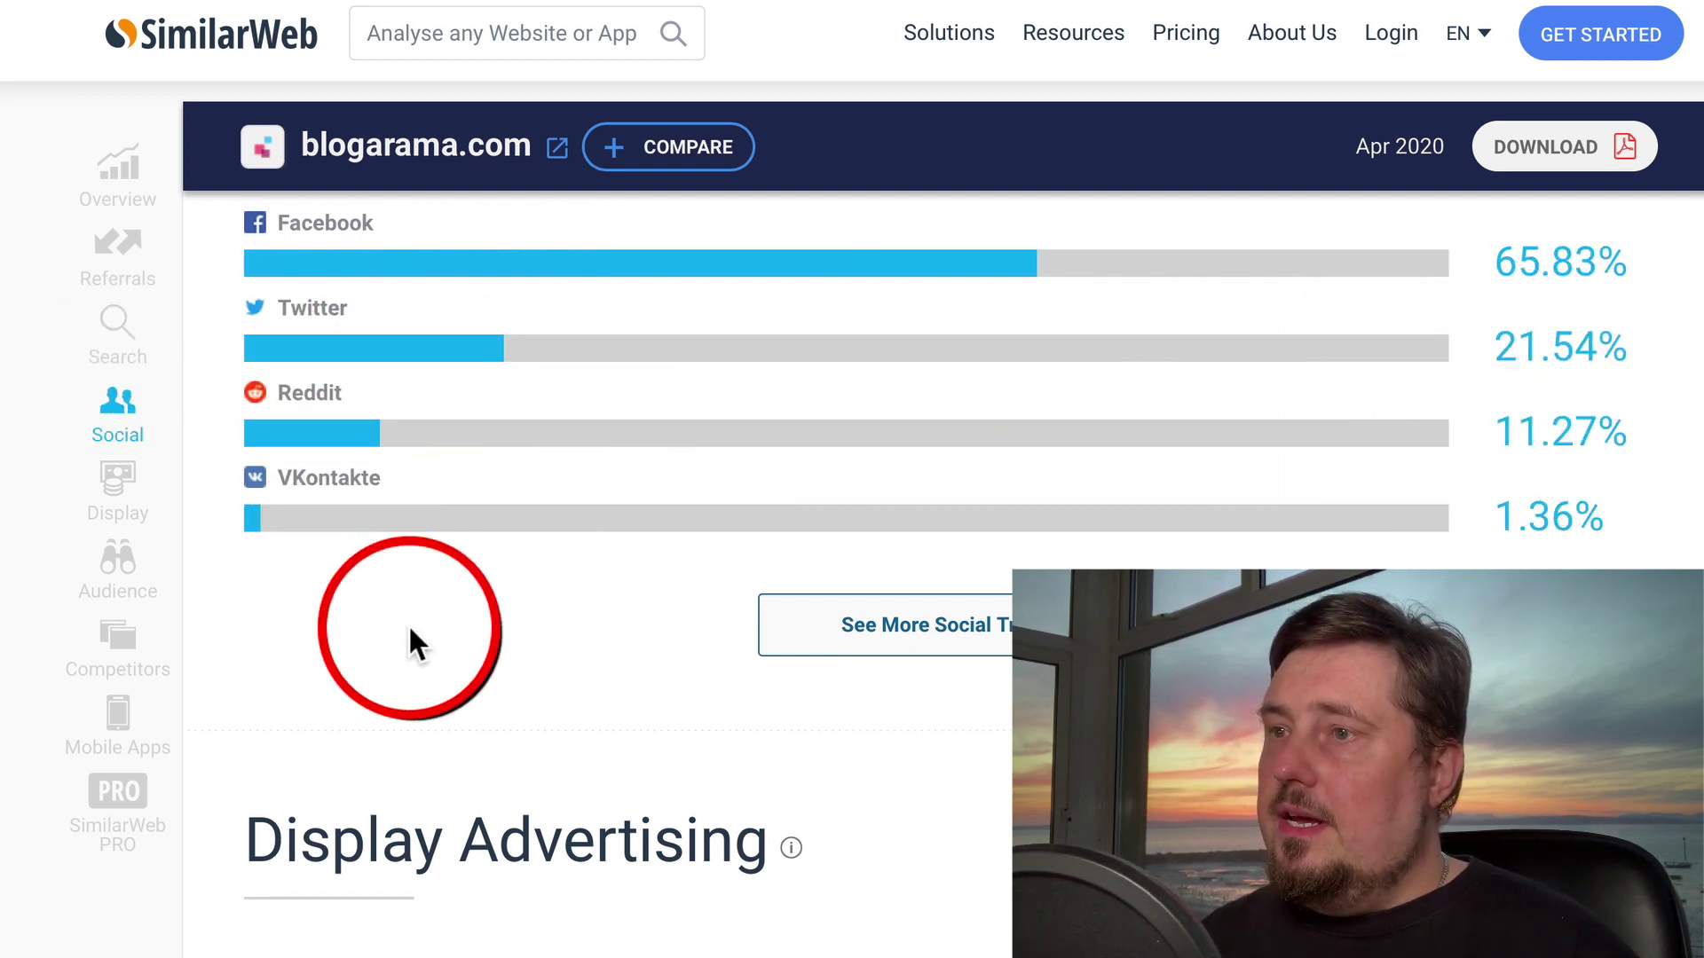
scroll(408, 625, down, 1)
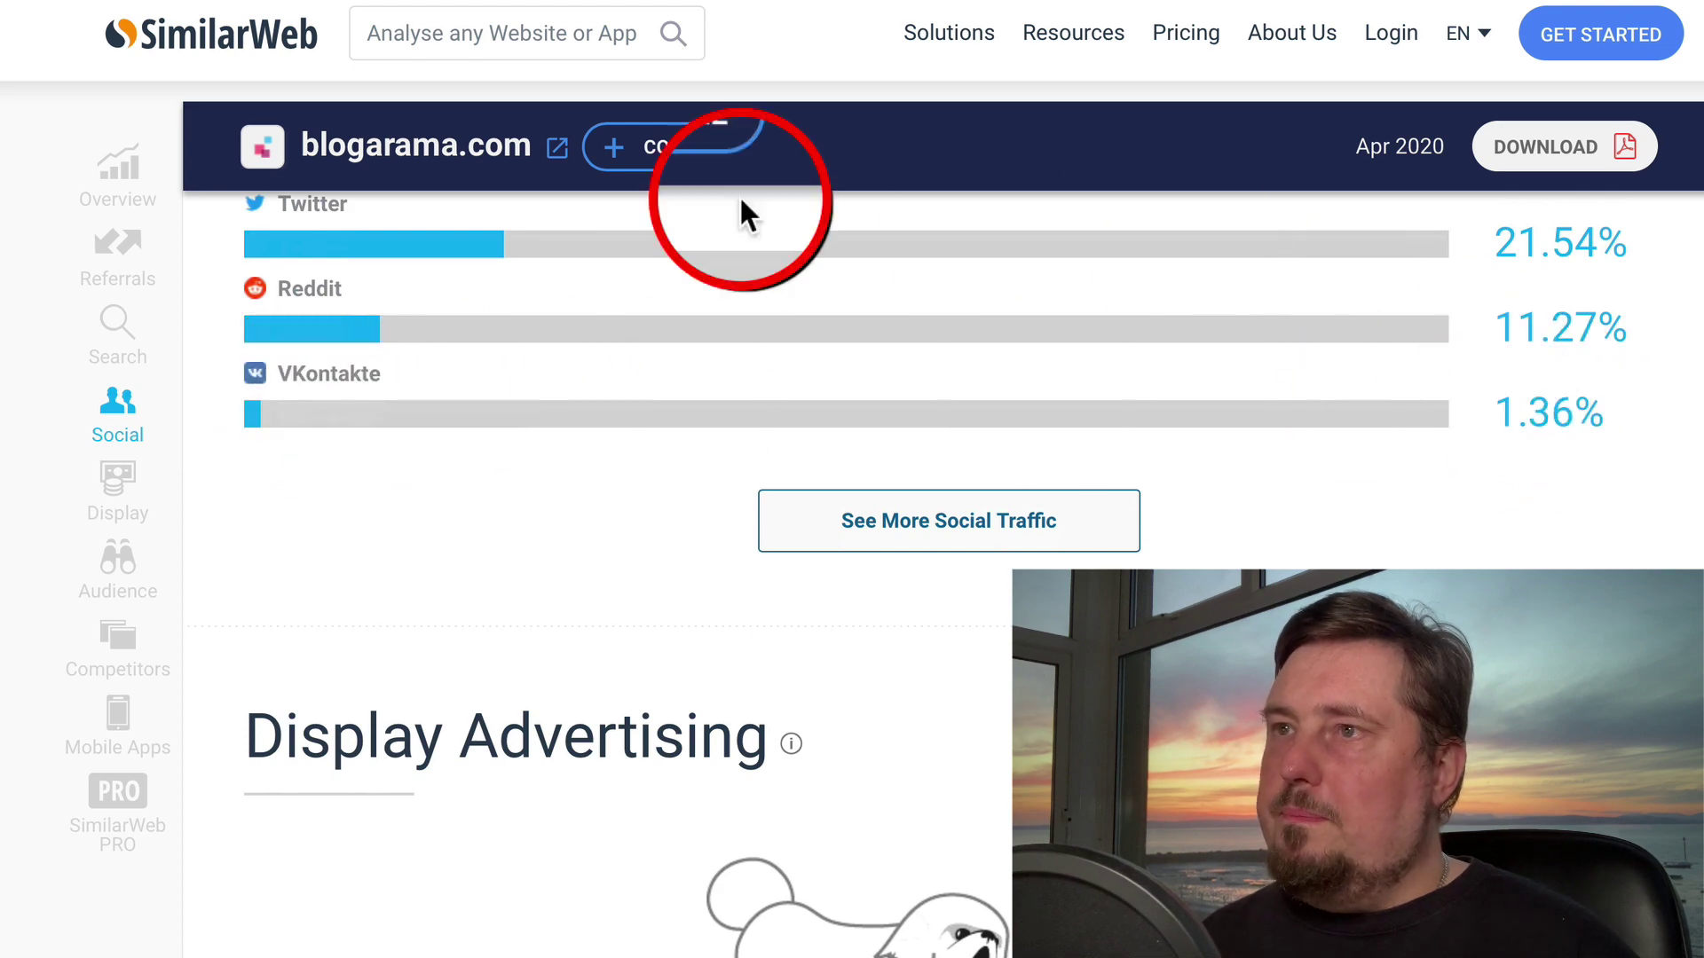
scroll(1228, 343, up, 1)
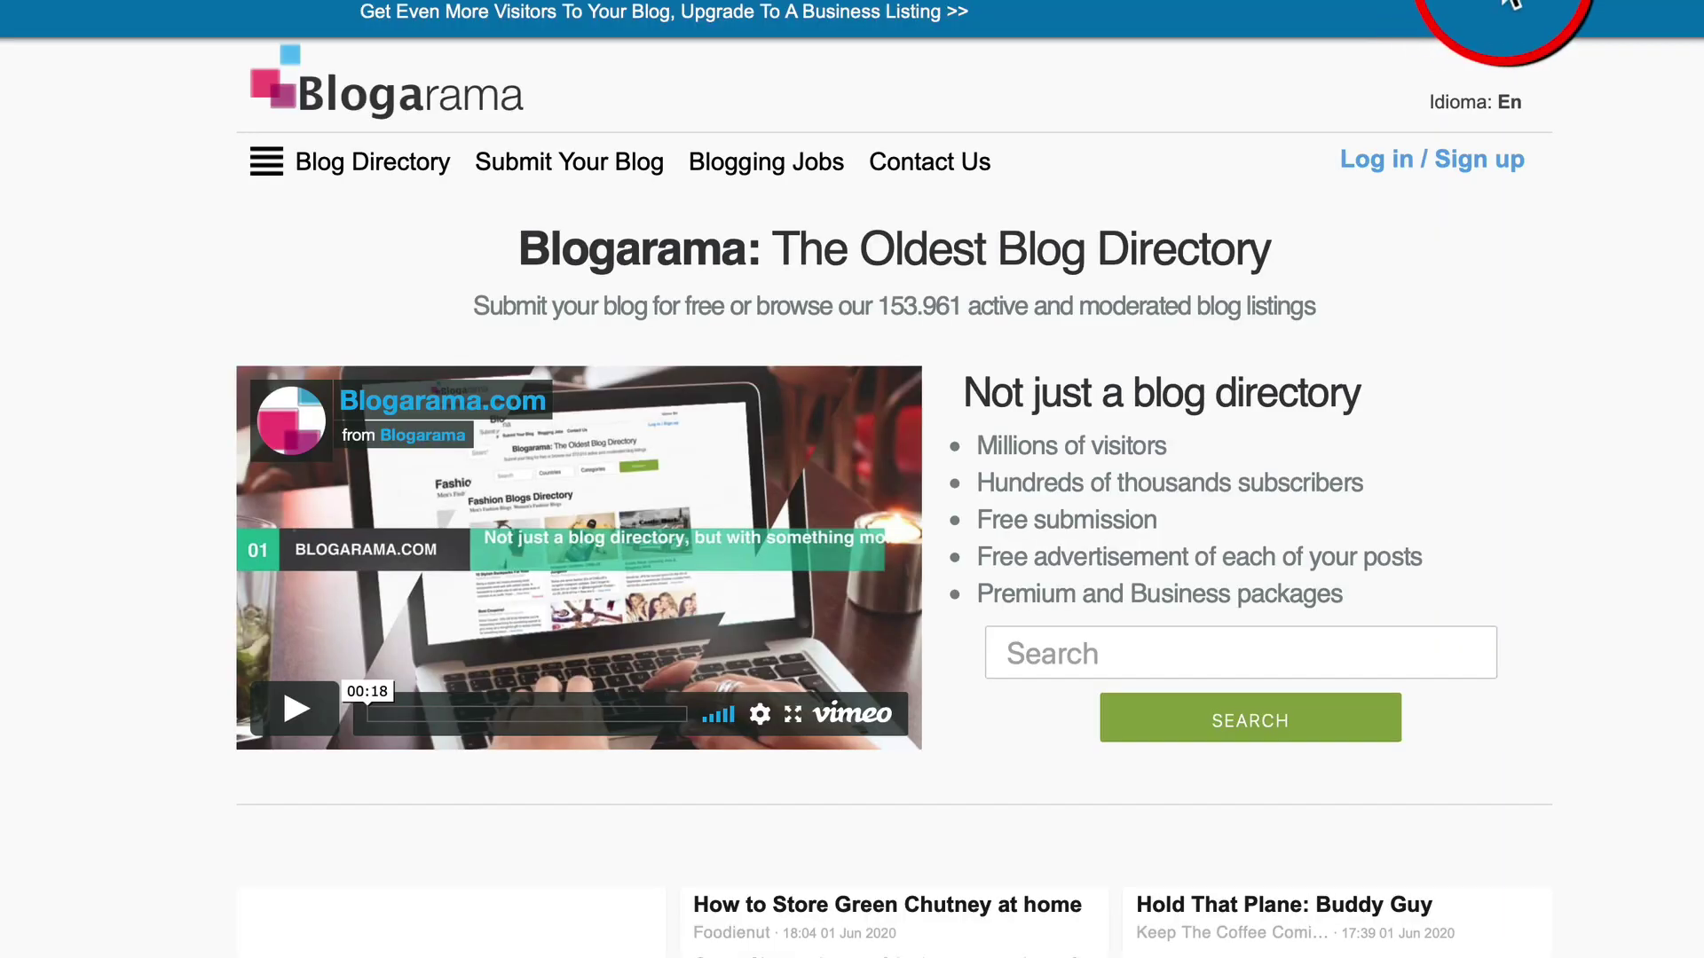
scroll(1624, 707, down, 8)
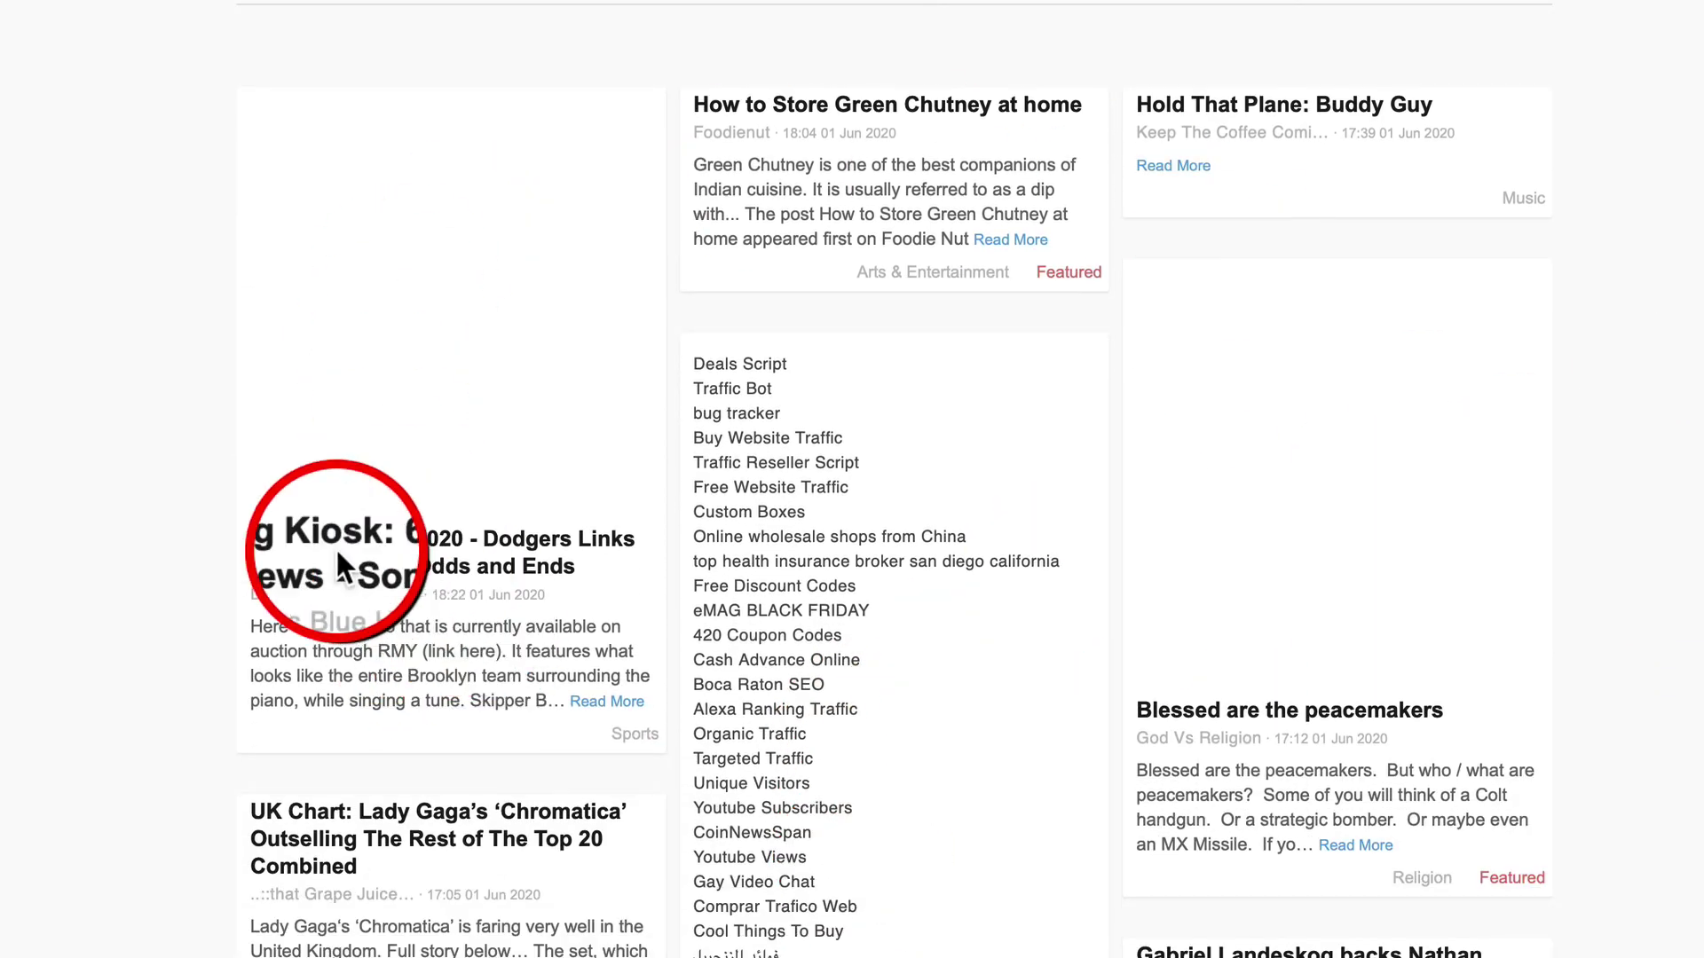
scroll(571, 305, down, 2)
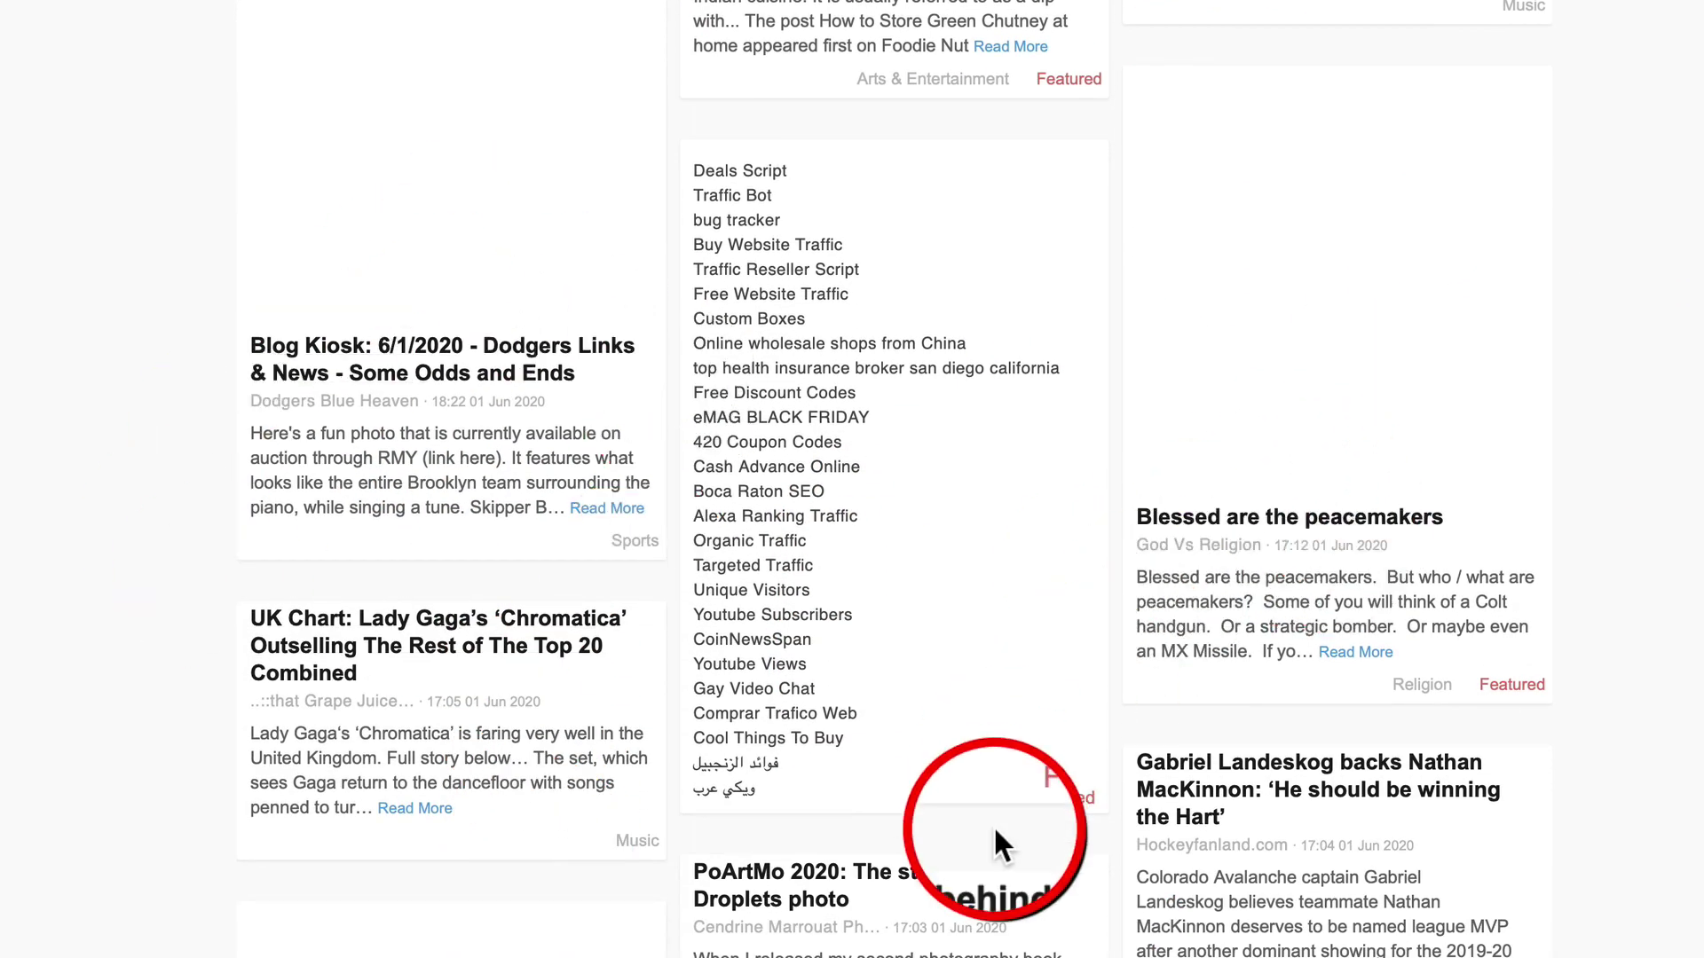
scroll(1030, 709, down, 5)
scroll(867, 707, down, 15)
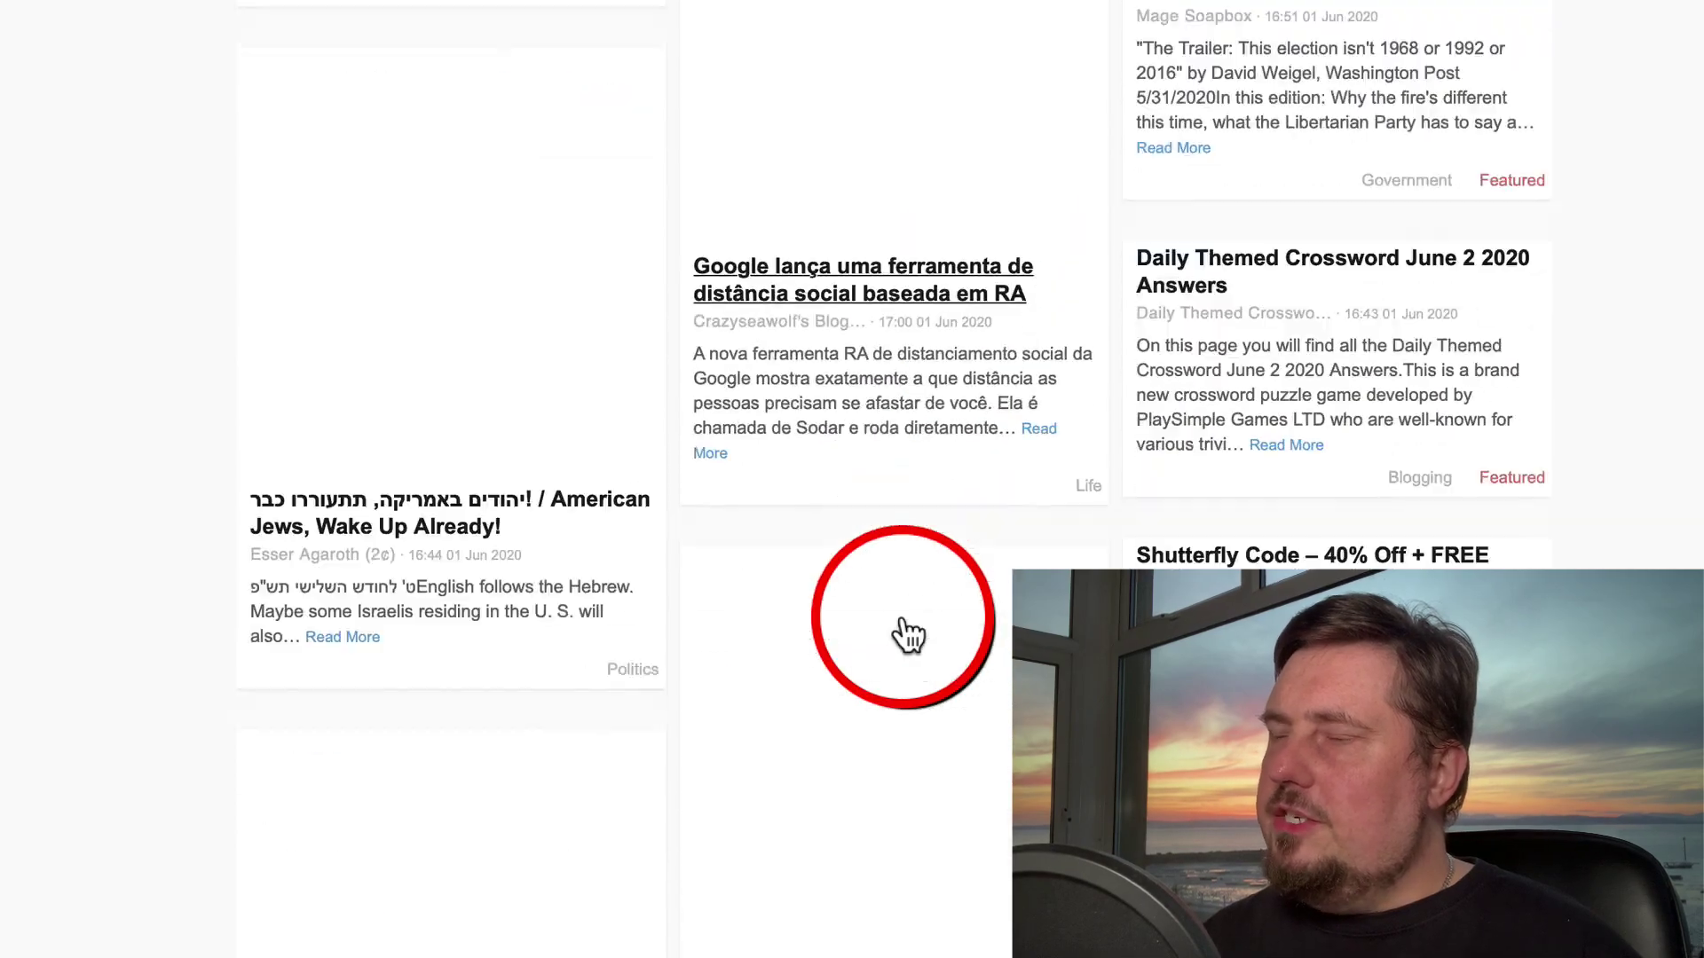
scroll(902, 621, down, 6)
scroll(995, 302, down, 15)
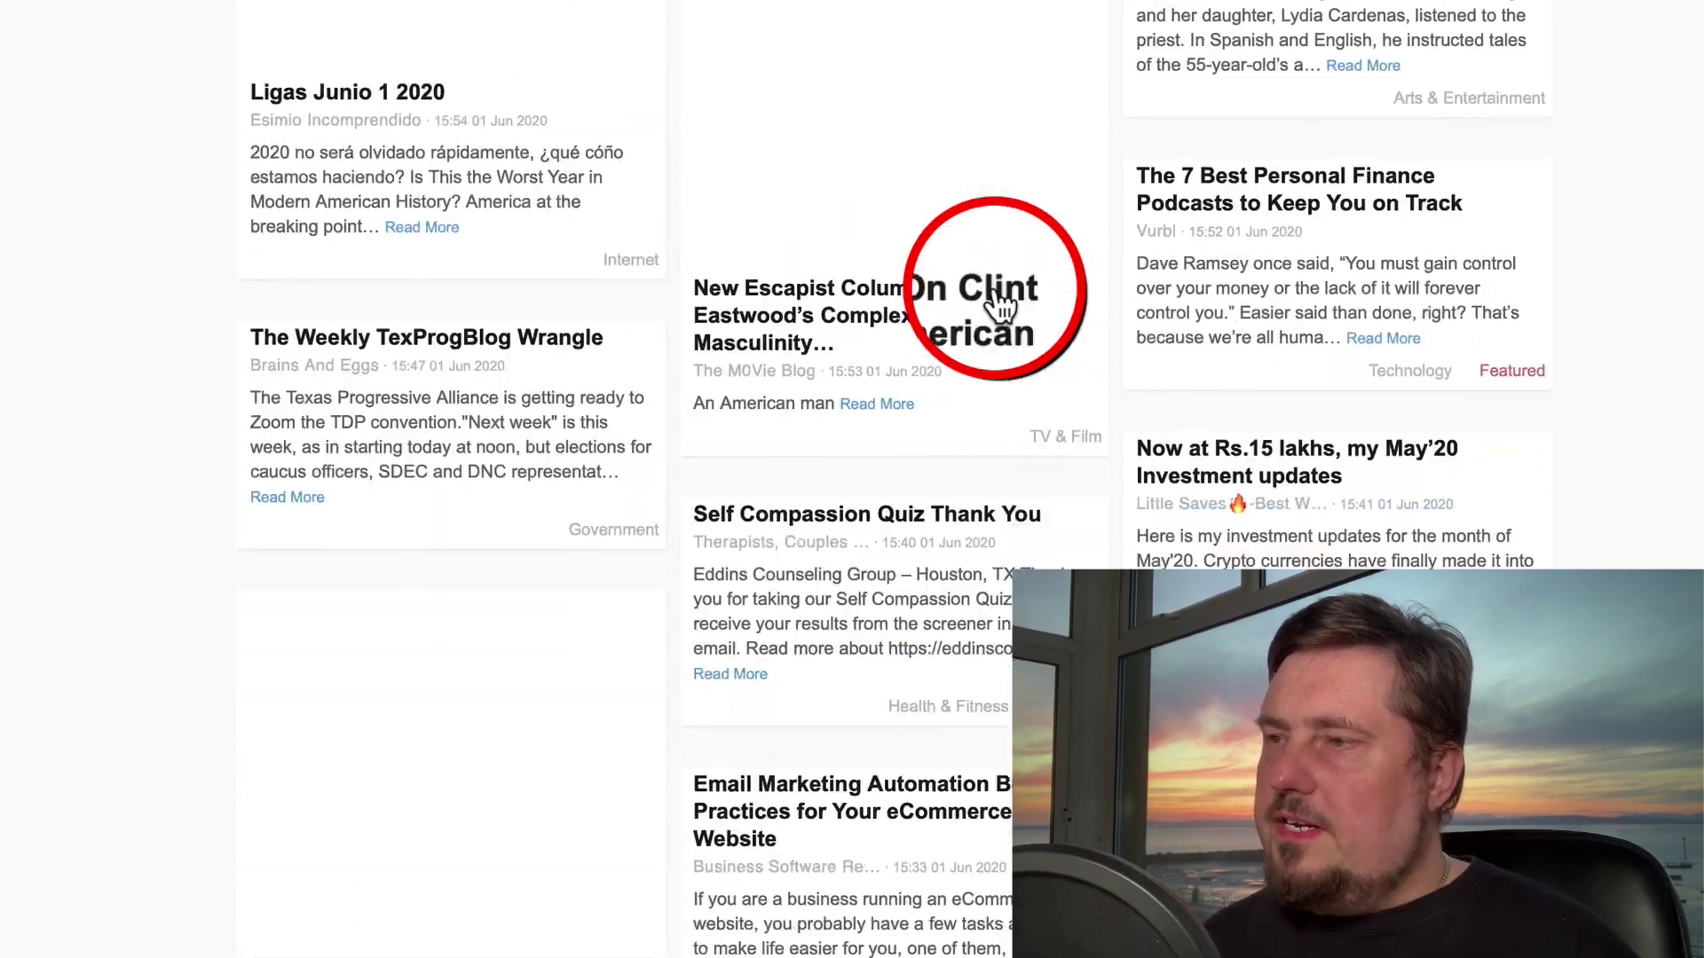
scroll(995, 301, up, 10)
scroll(995, 293, up, 20)
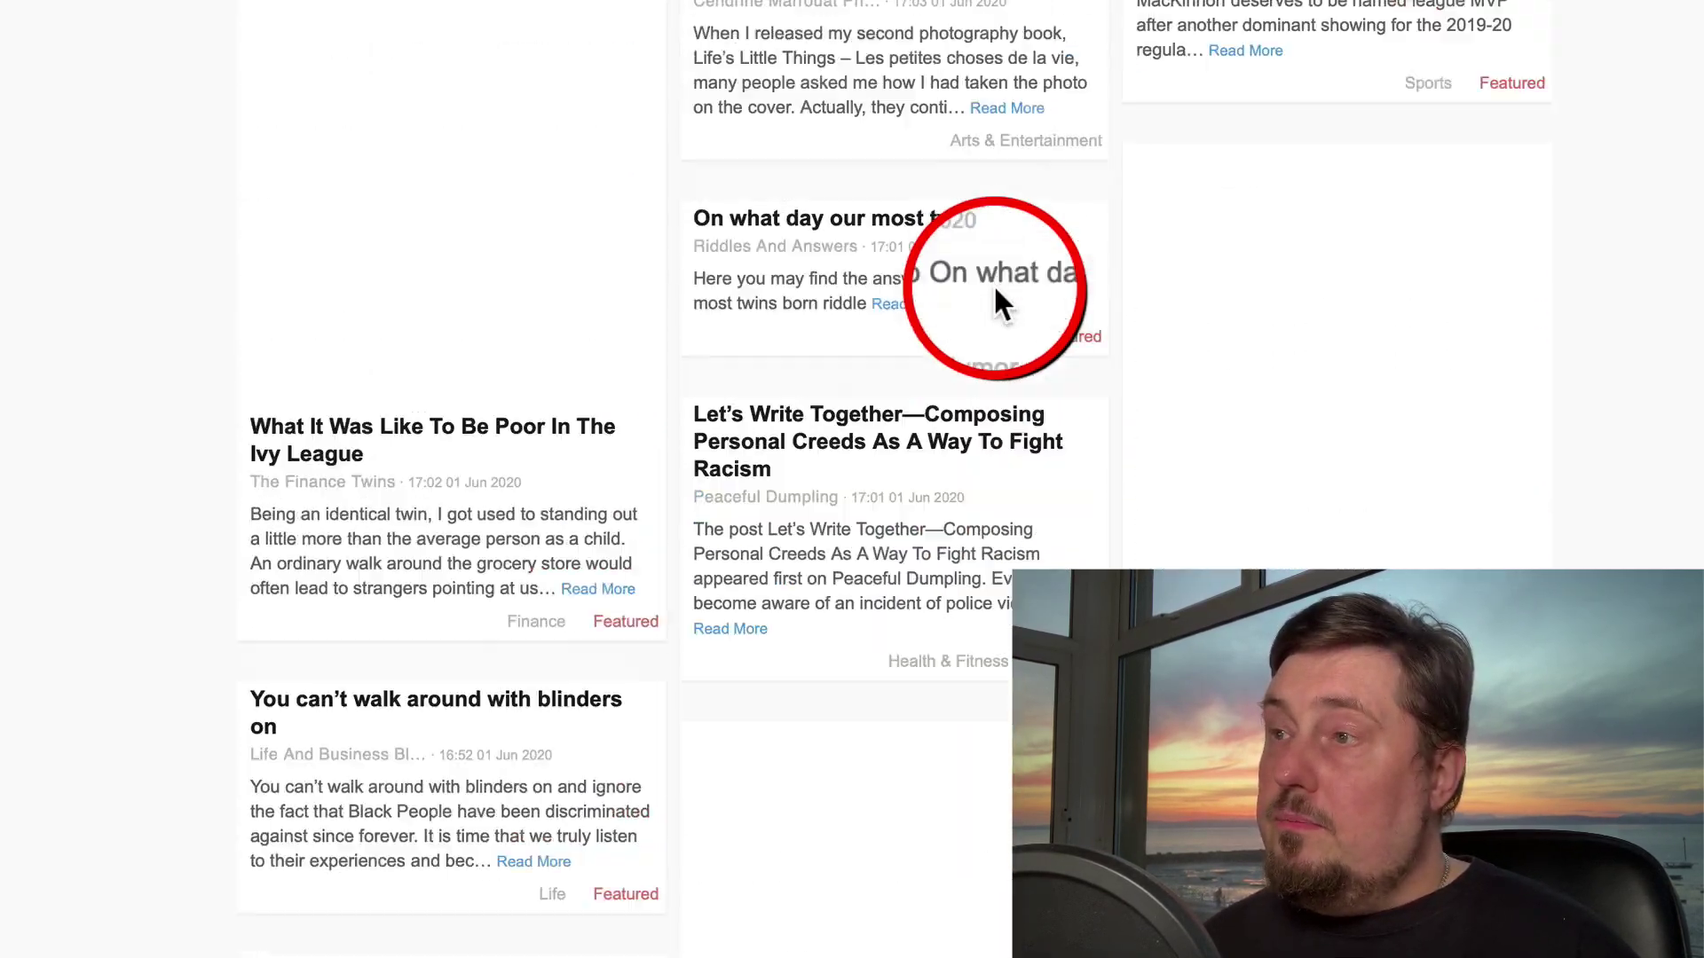
scroll(967, 297, up, 2)
scroll(994, 285, down, 16)
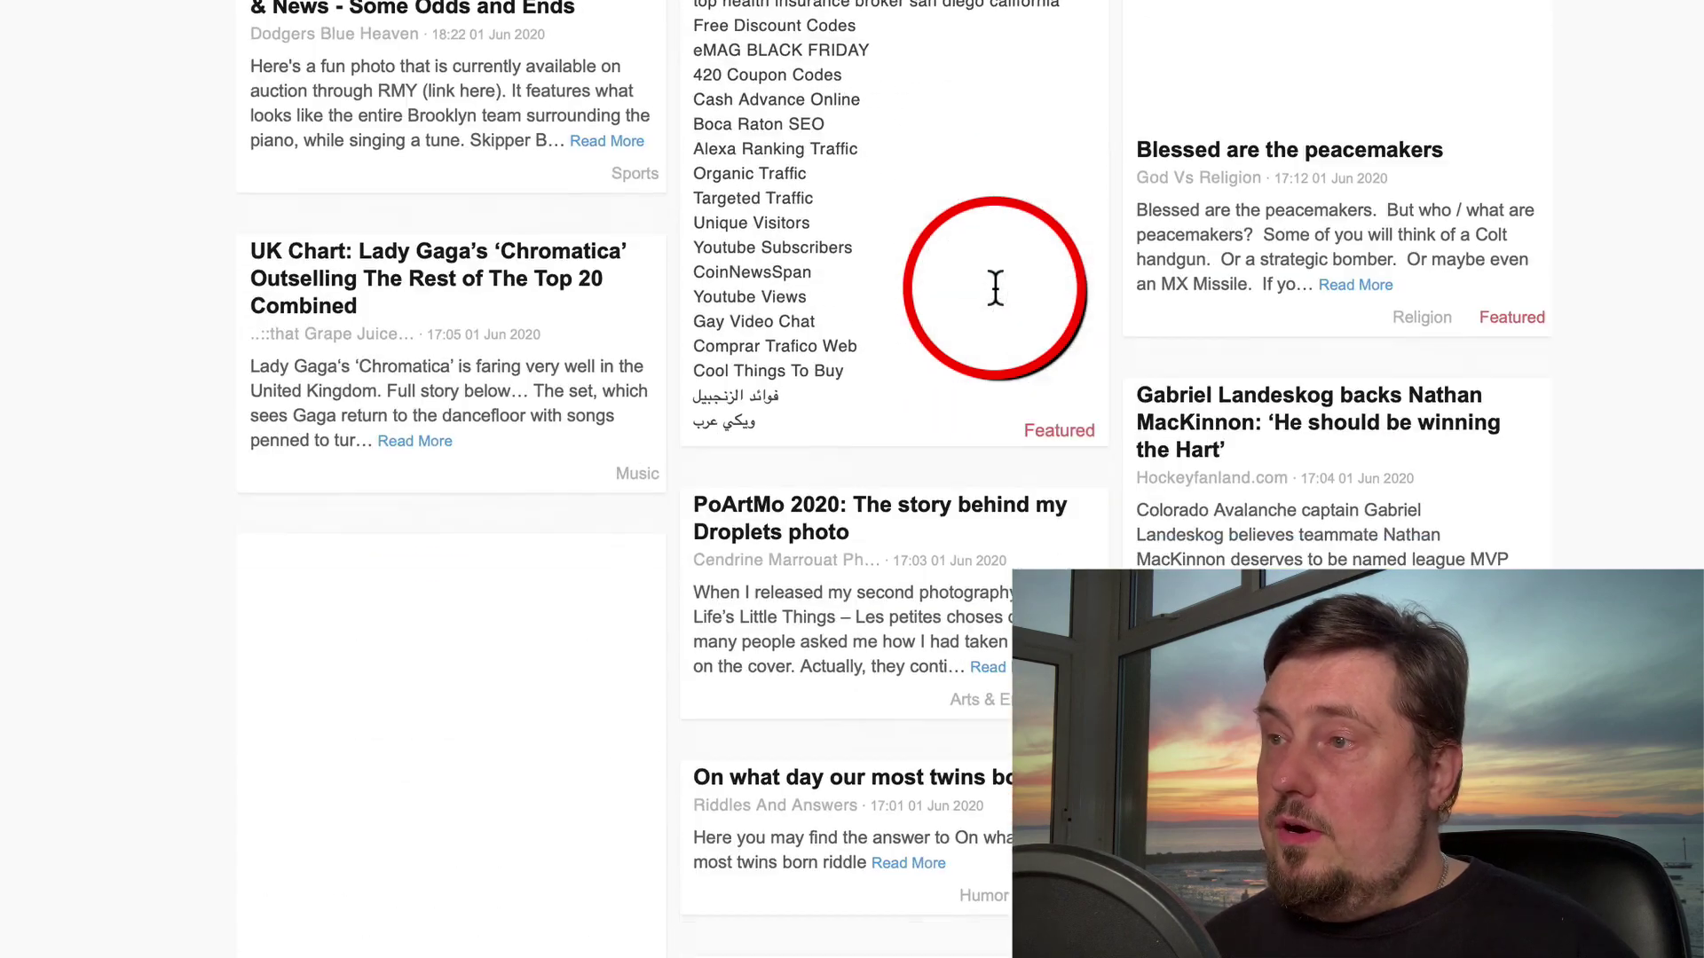
scroll(955, 434, up, 8)
scroll(959, 427, up, 10)
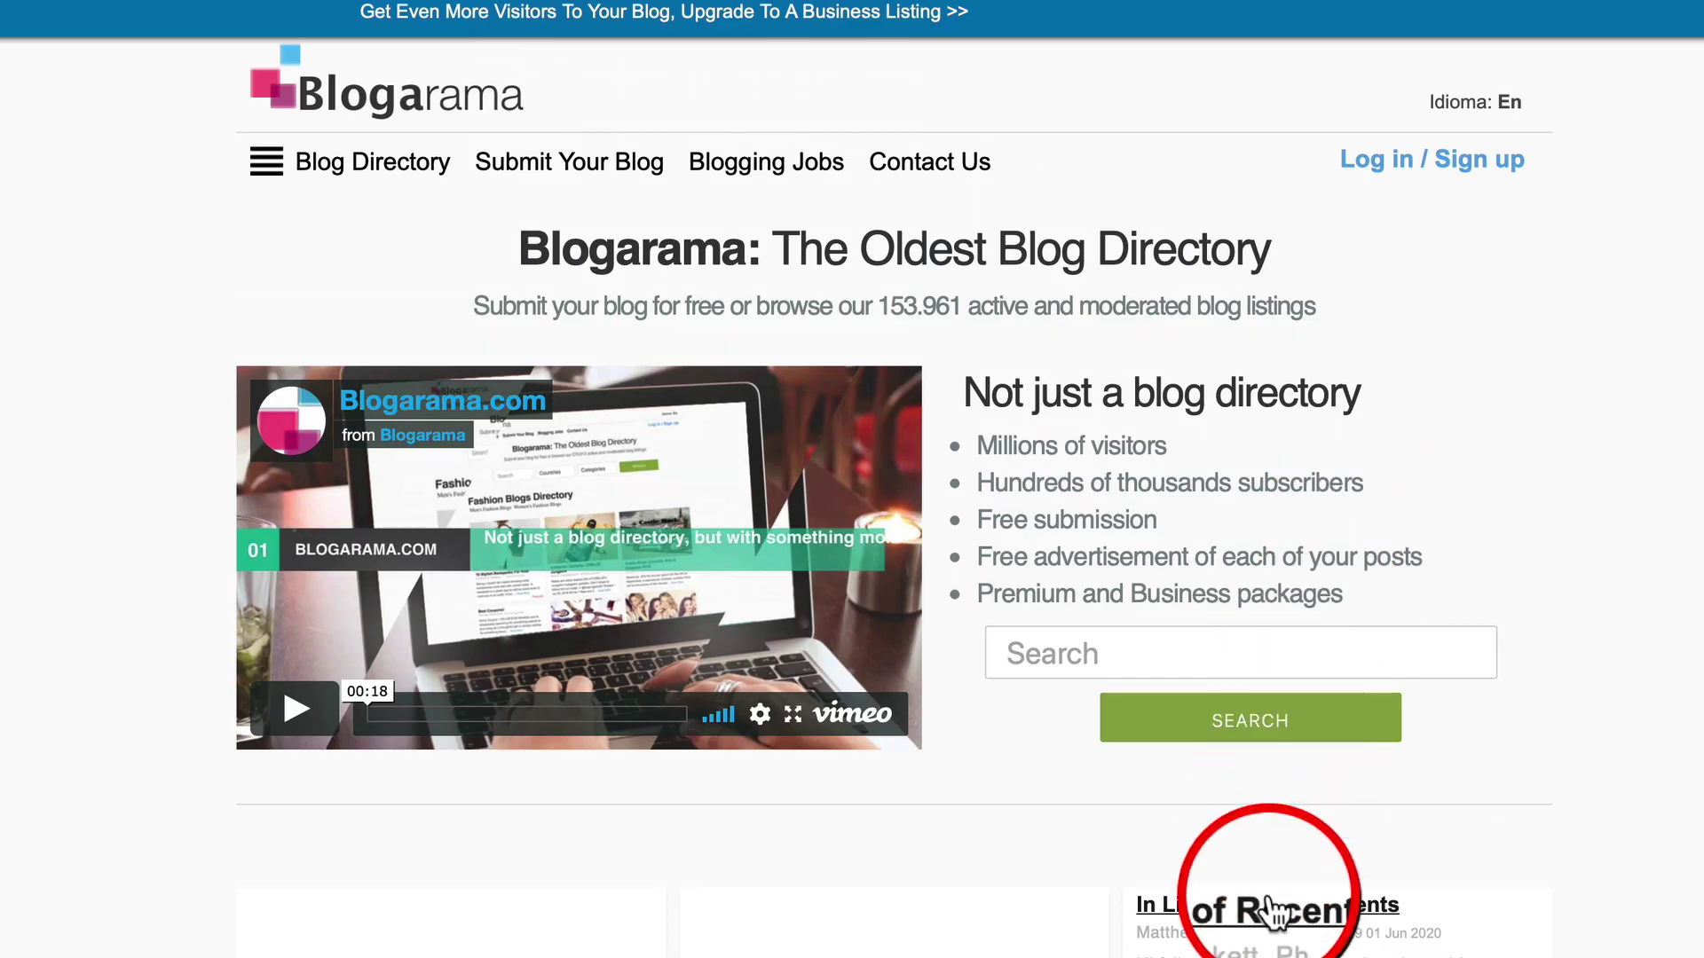
scroll(1272, 876, down, 3)
scroll(1260, 800, up, 3)
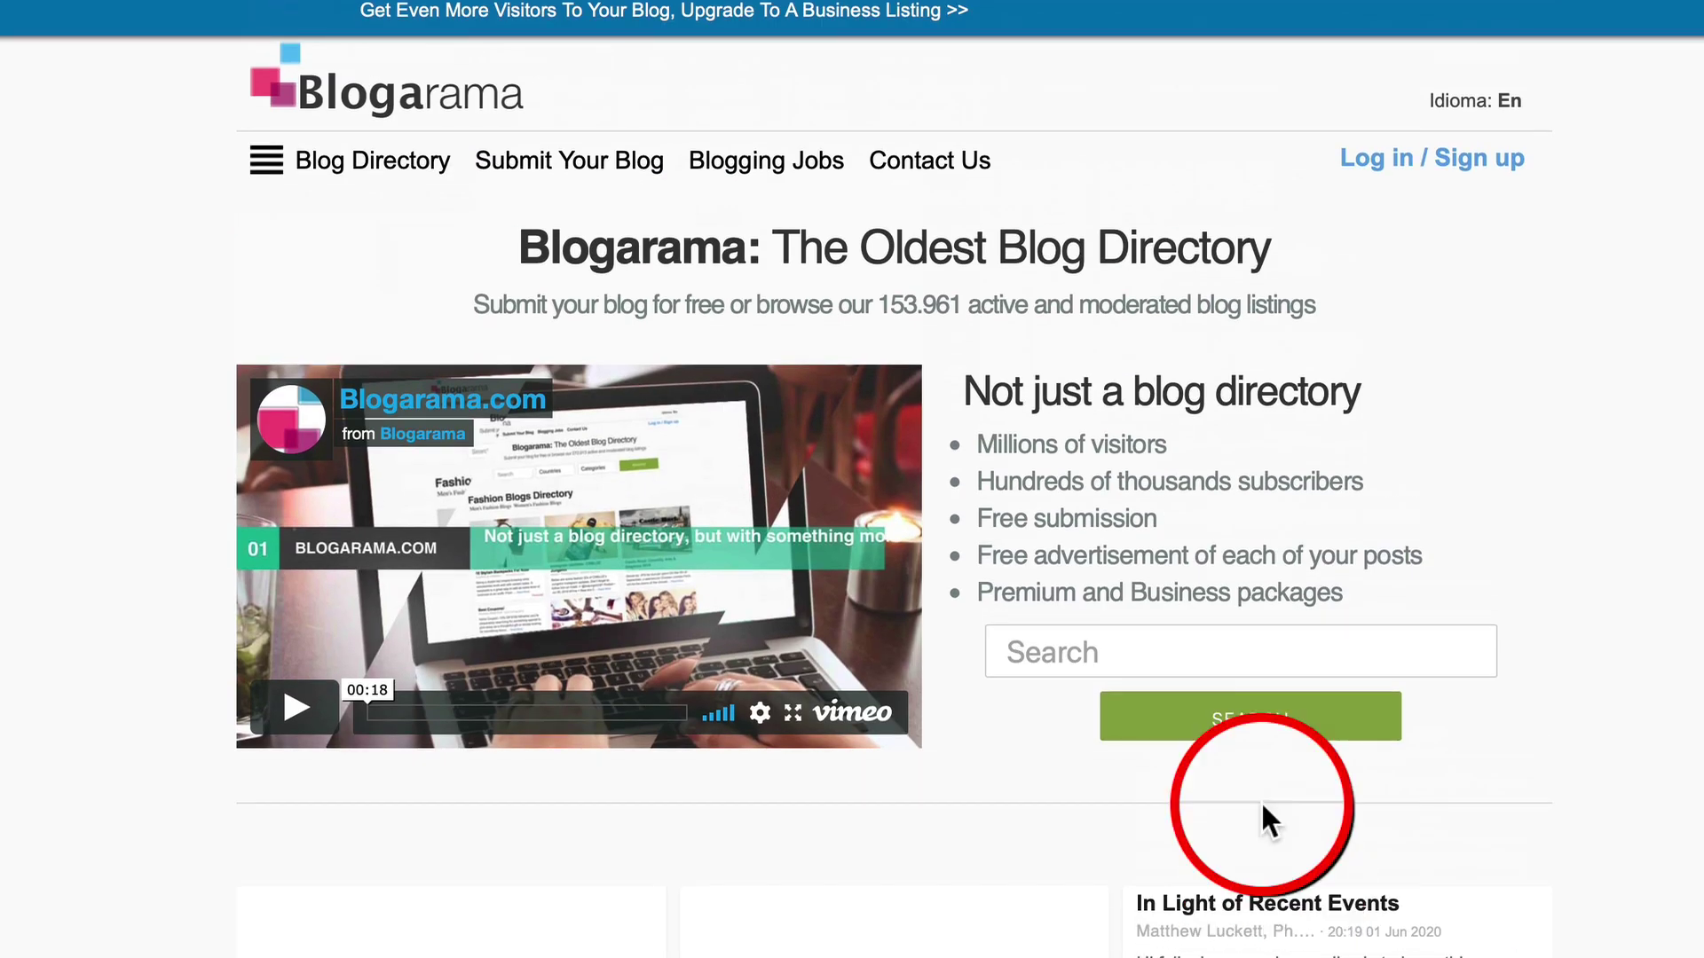
Open the Marketing Blogs Directory from the Blog Directory category list.
click(366, 173)
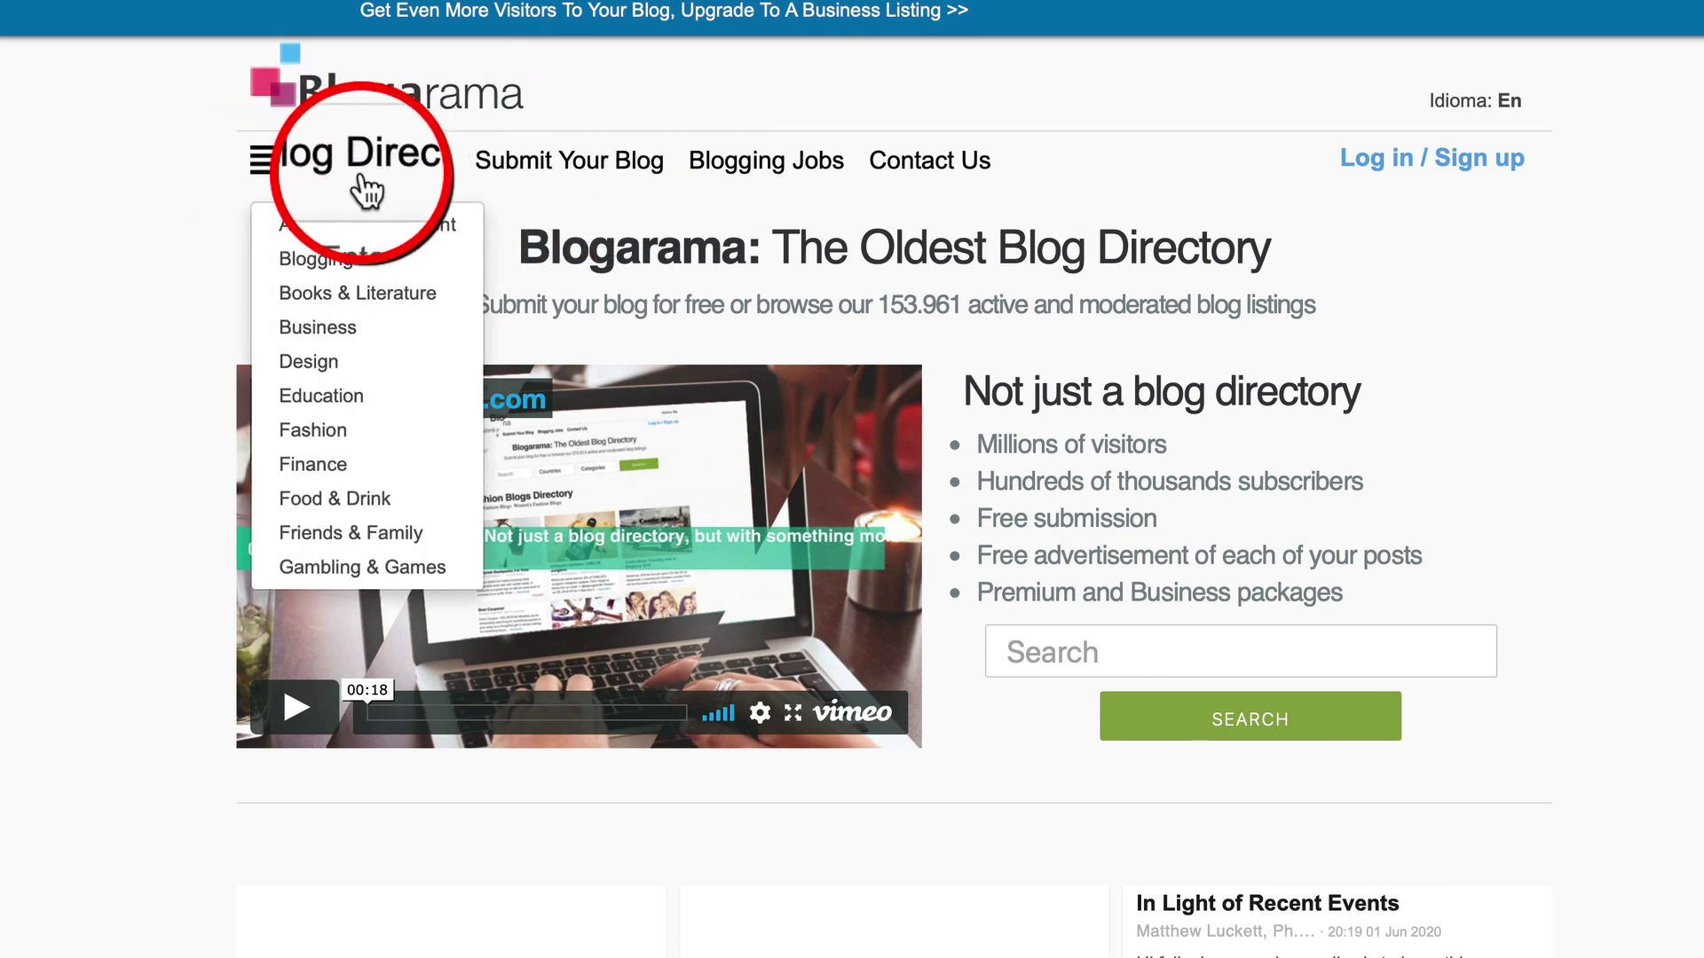
scroll(319, 372, down, 3)
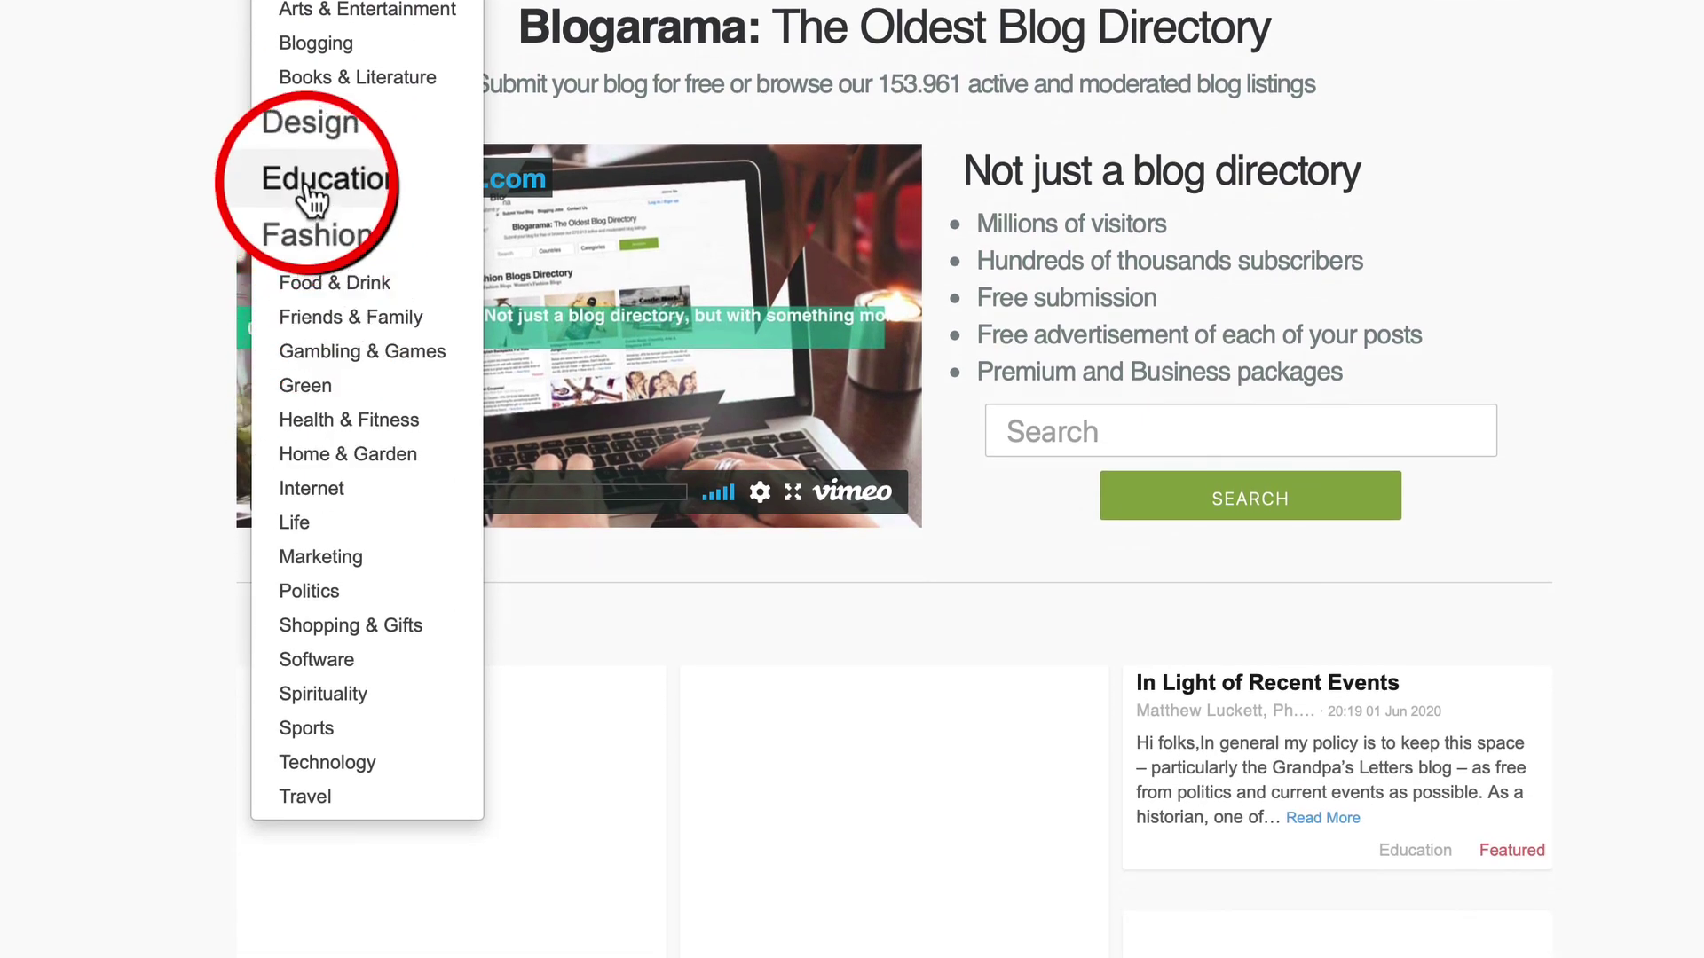
scroll(324, 479, up, 3)
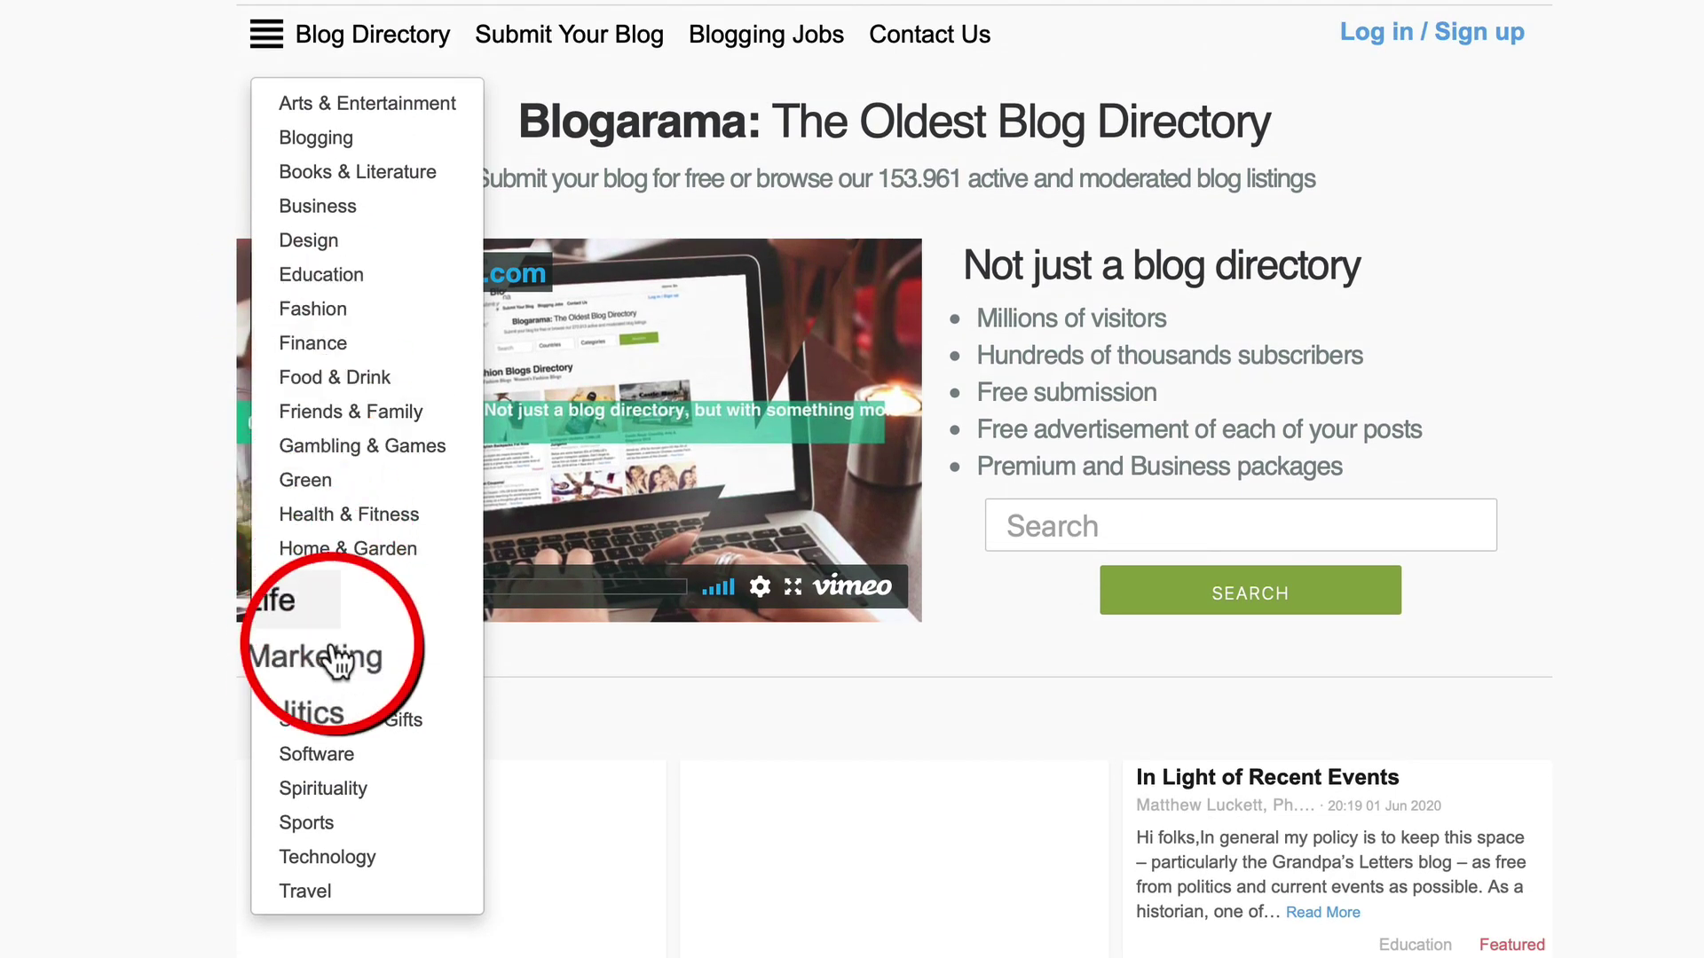
click(302, 657)
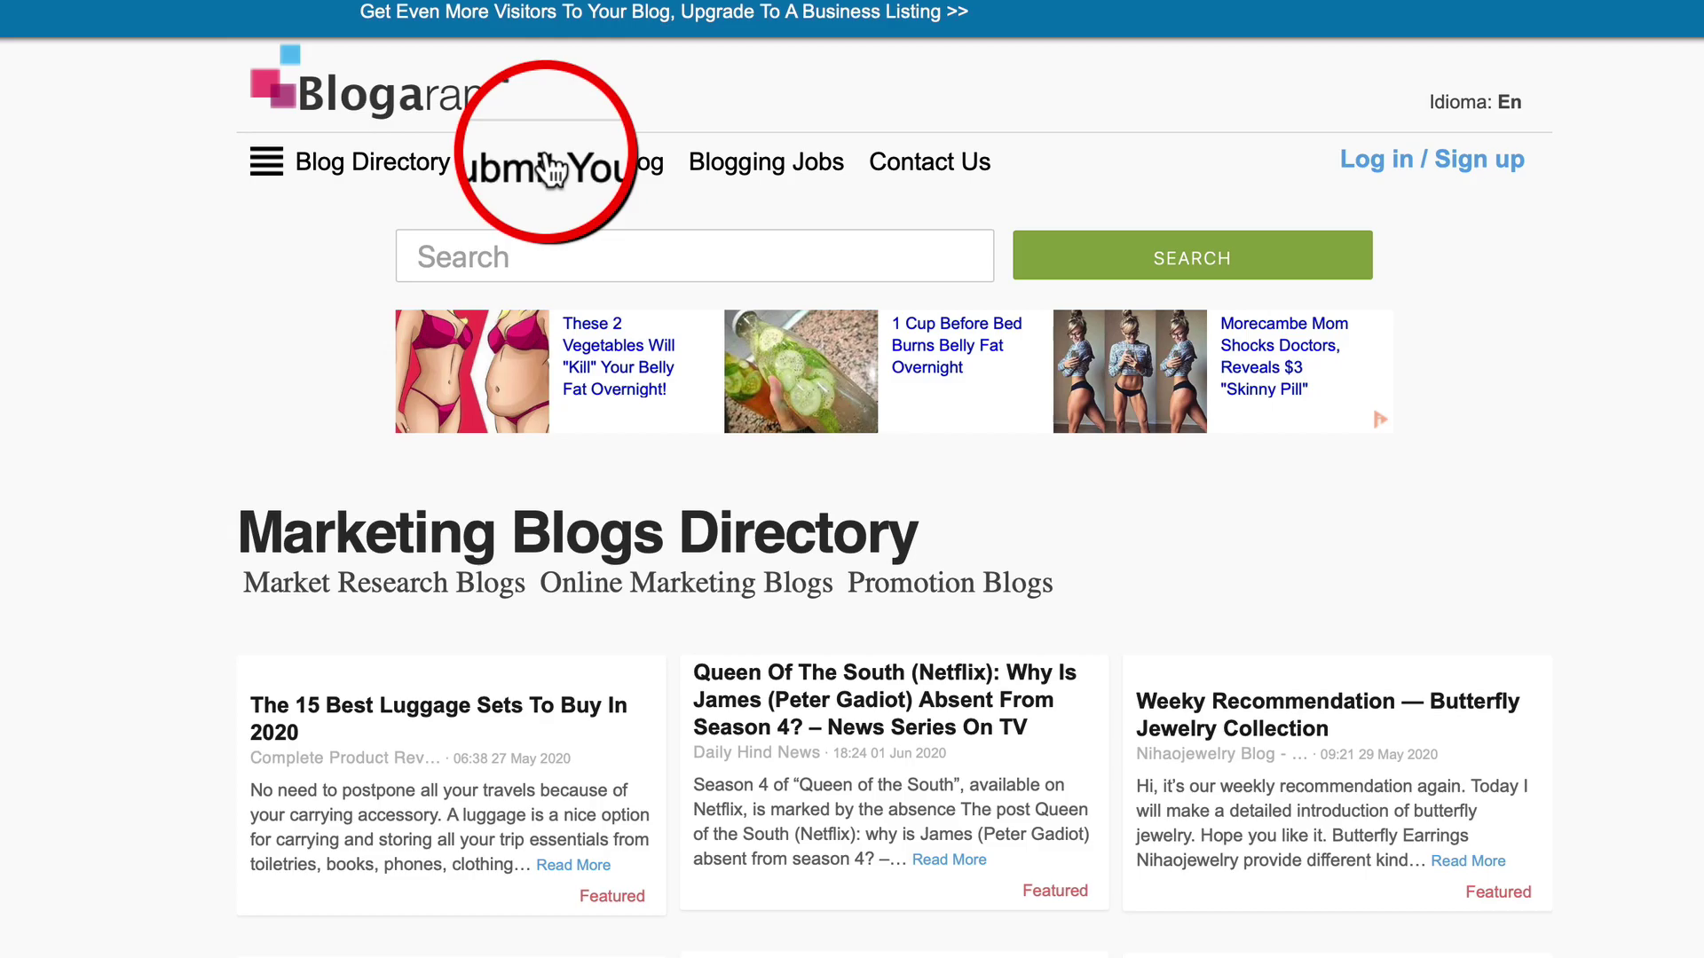
scroll(798, 422, down, 10)
scroll(808, 437, down, 15)
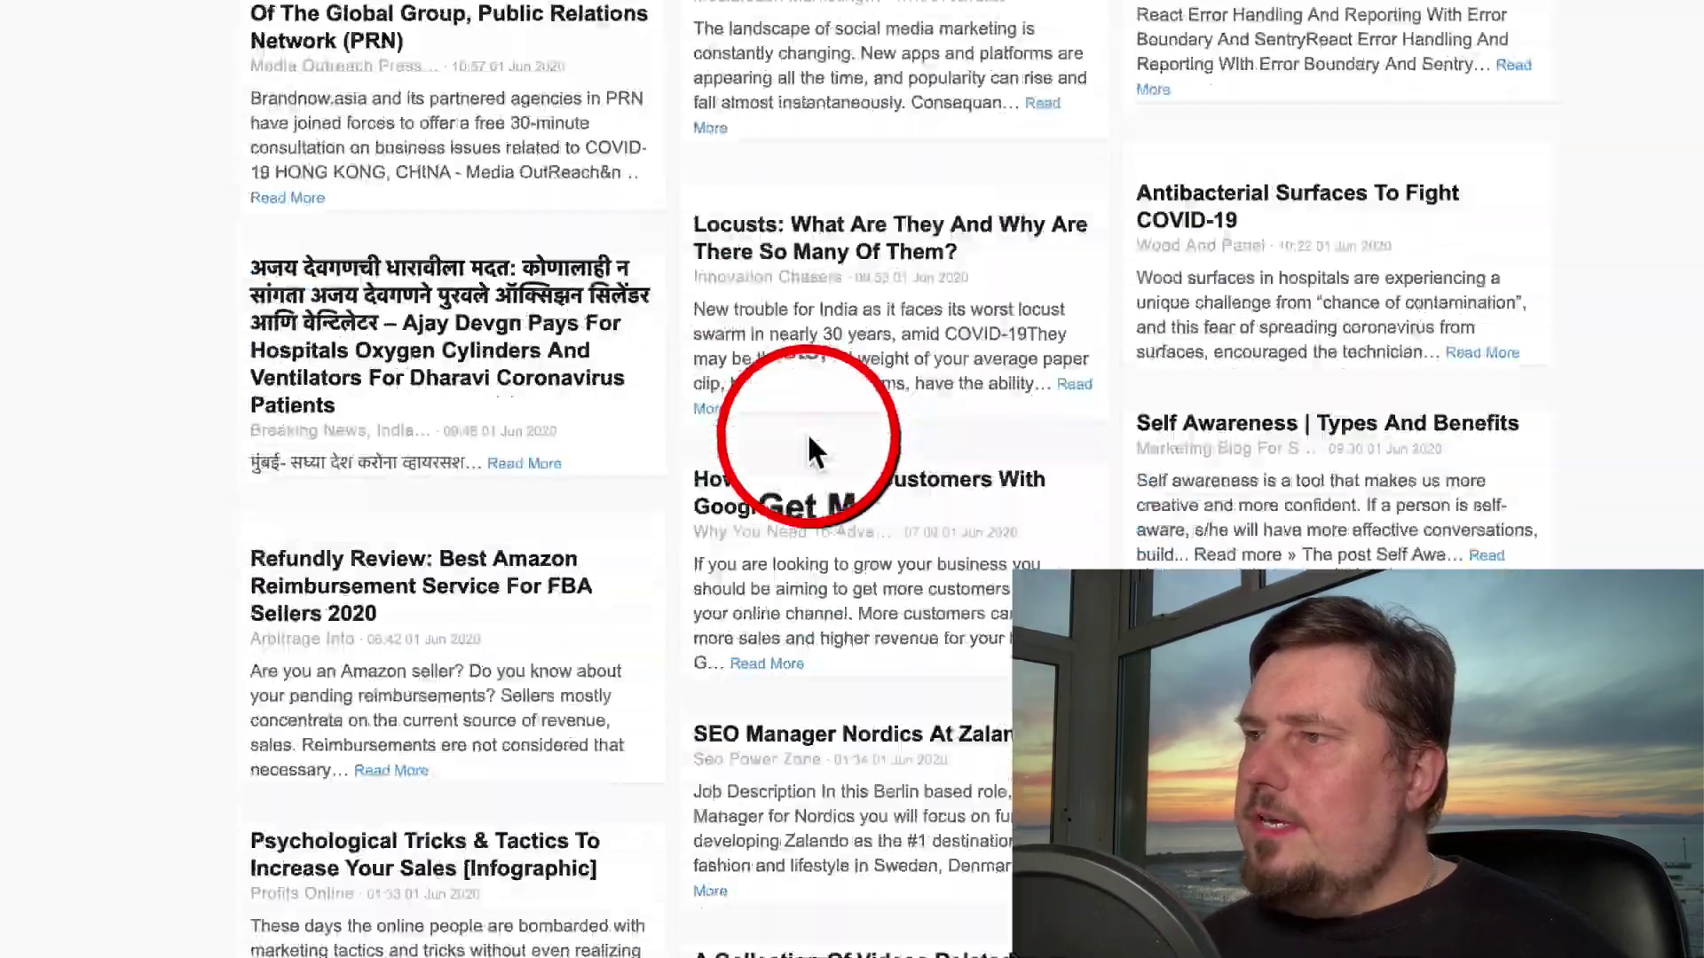
scroll(808, 443, down, 15)
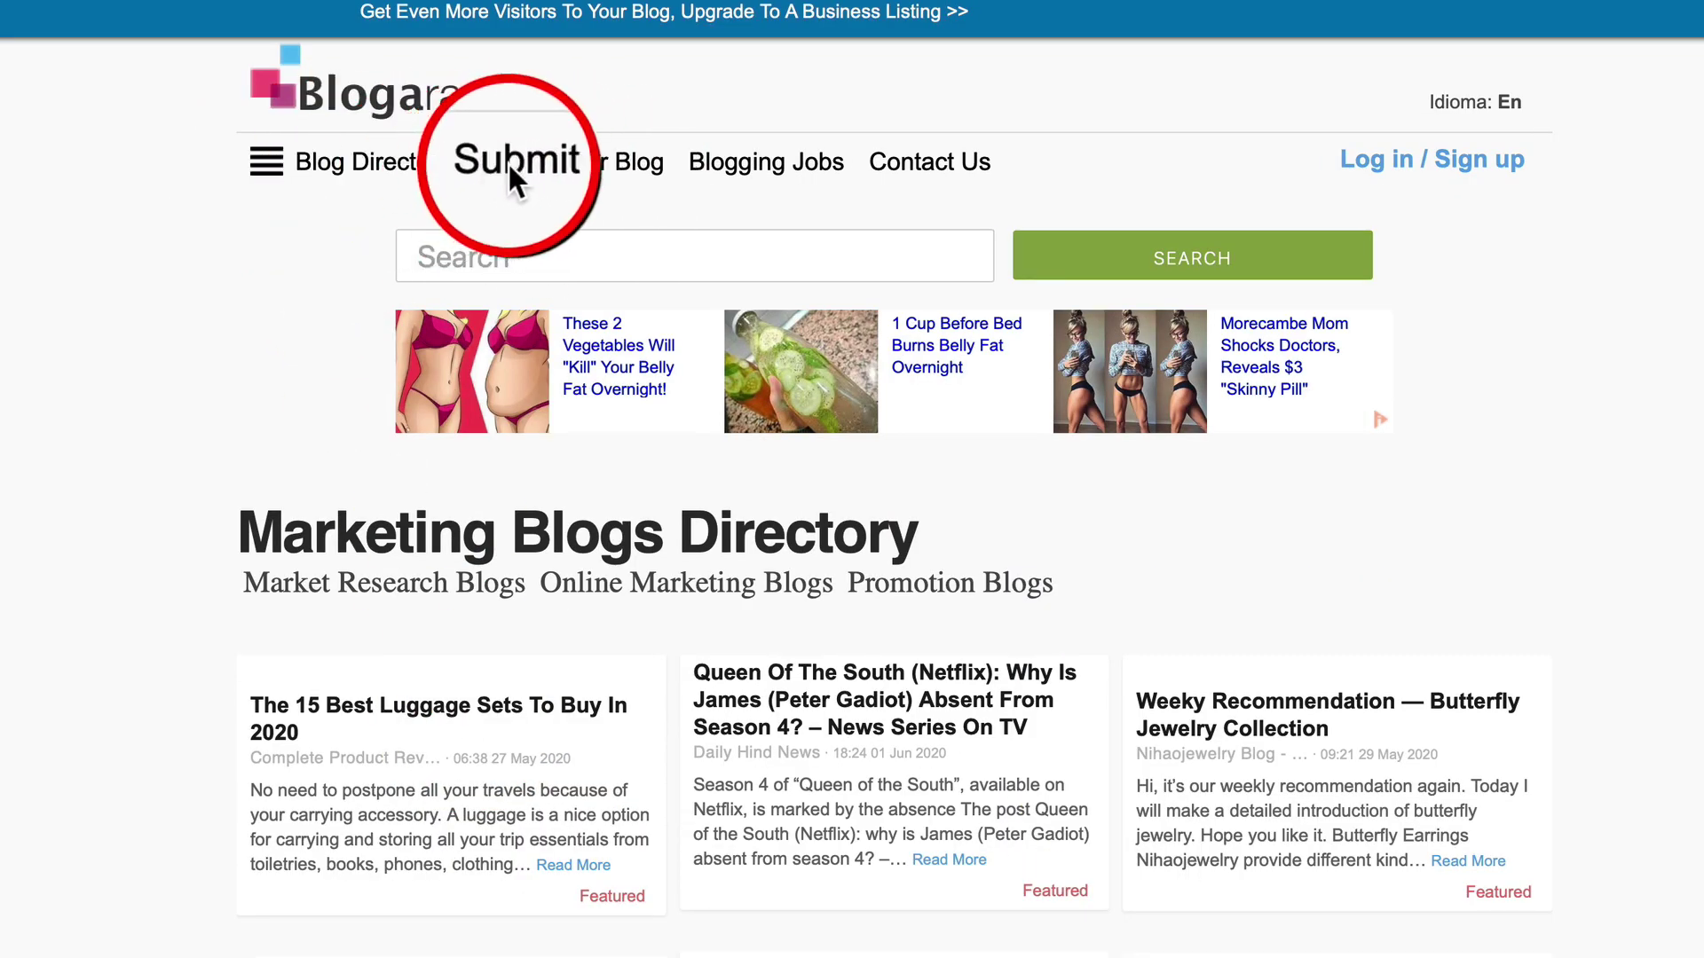
Open the Blogging Jobs board and scroll through its active positions, then back to the top.
click(758, 163)
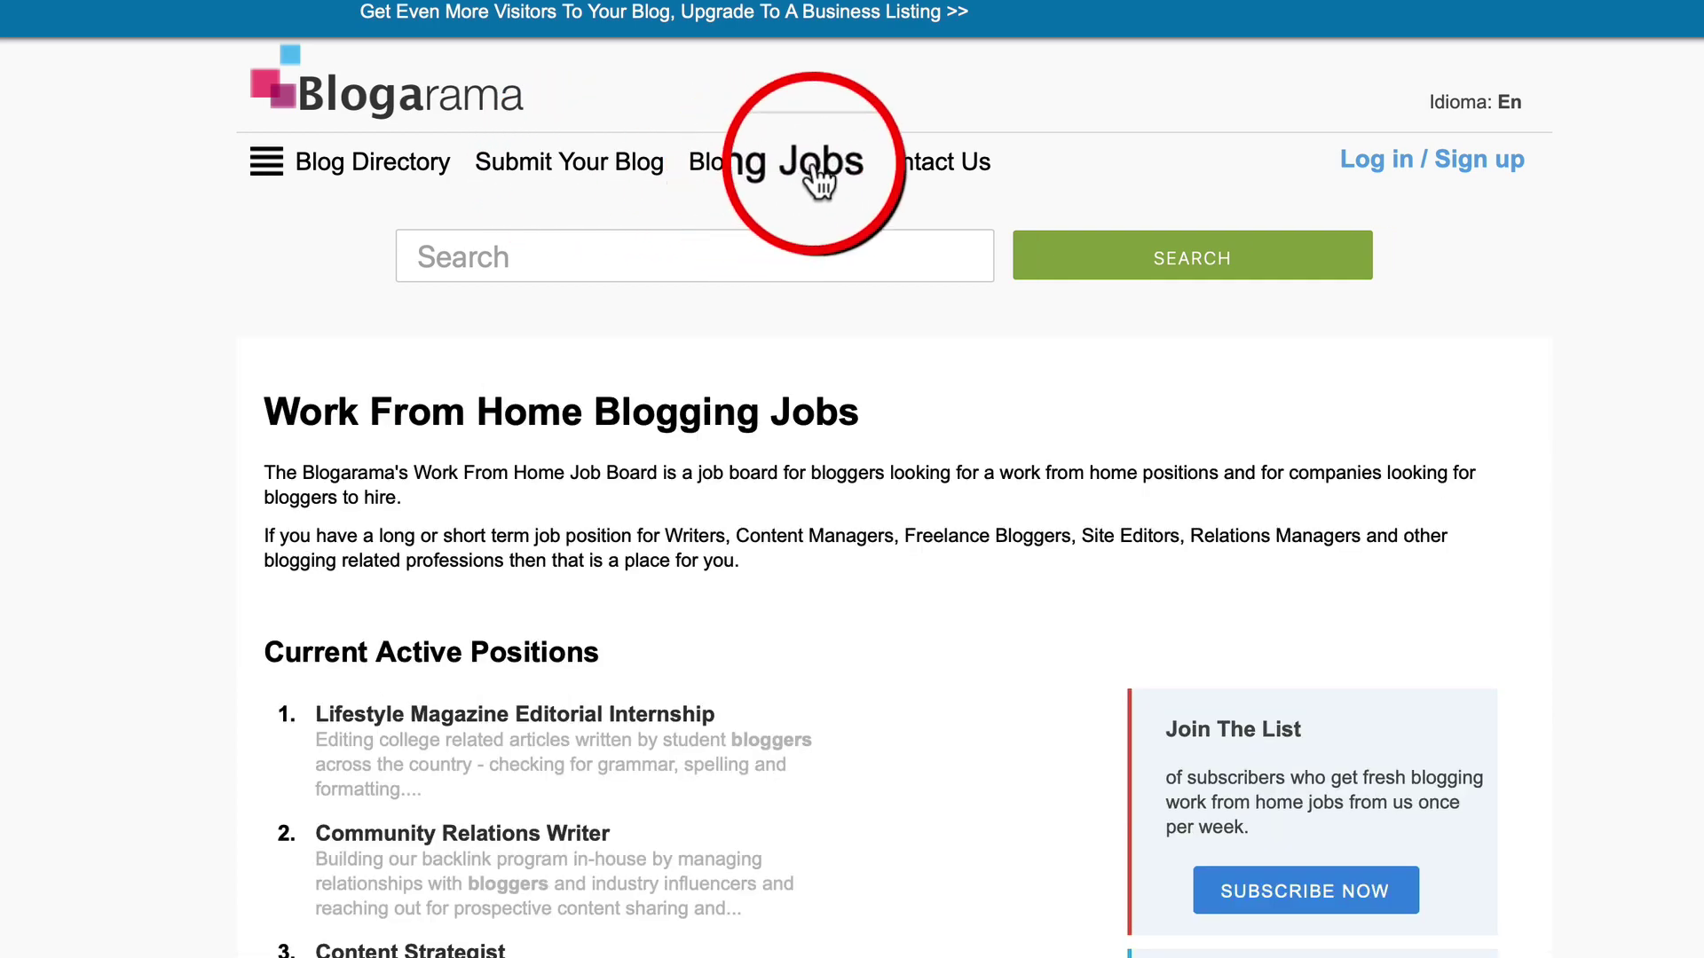
scroll(679, 763, down, 1)
scroll(679, 763, down, 10)
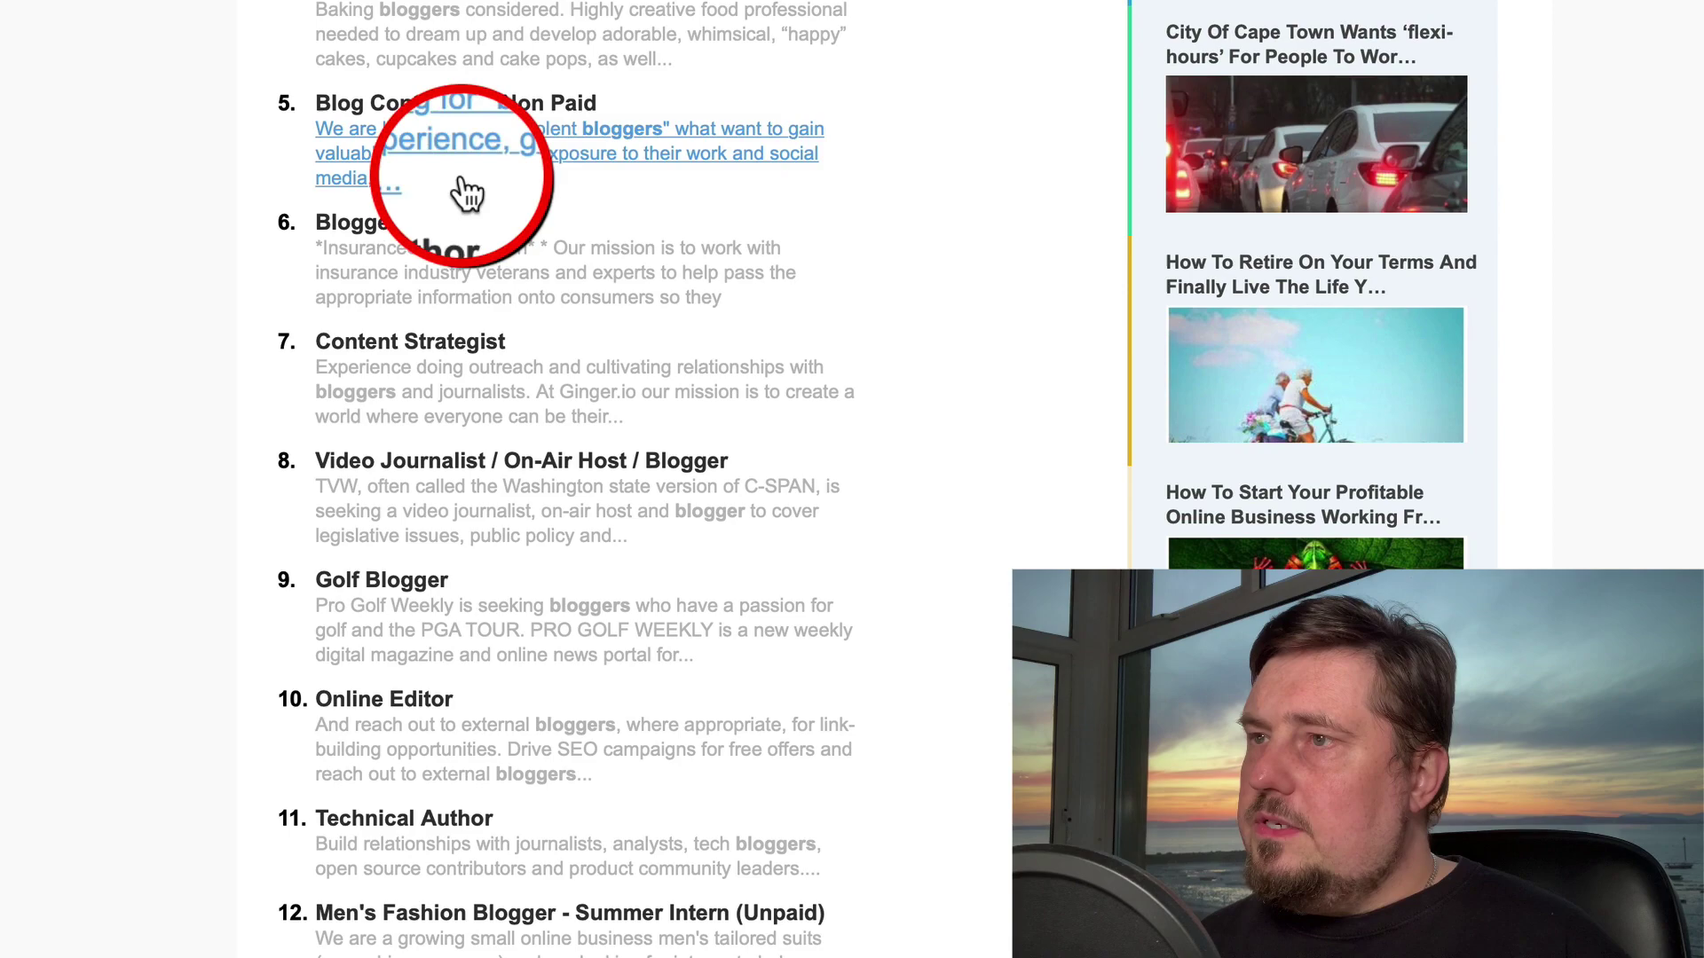
scroll(446, 603, down, 10)
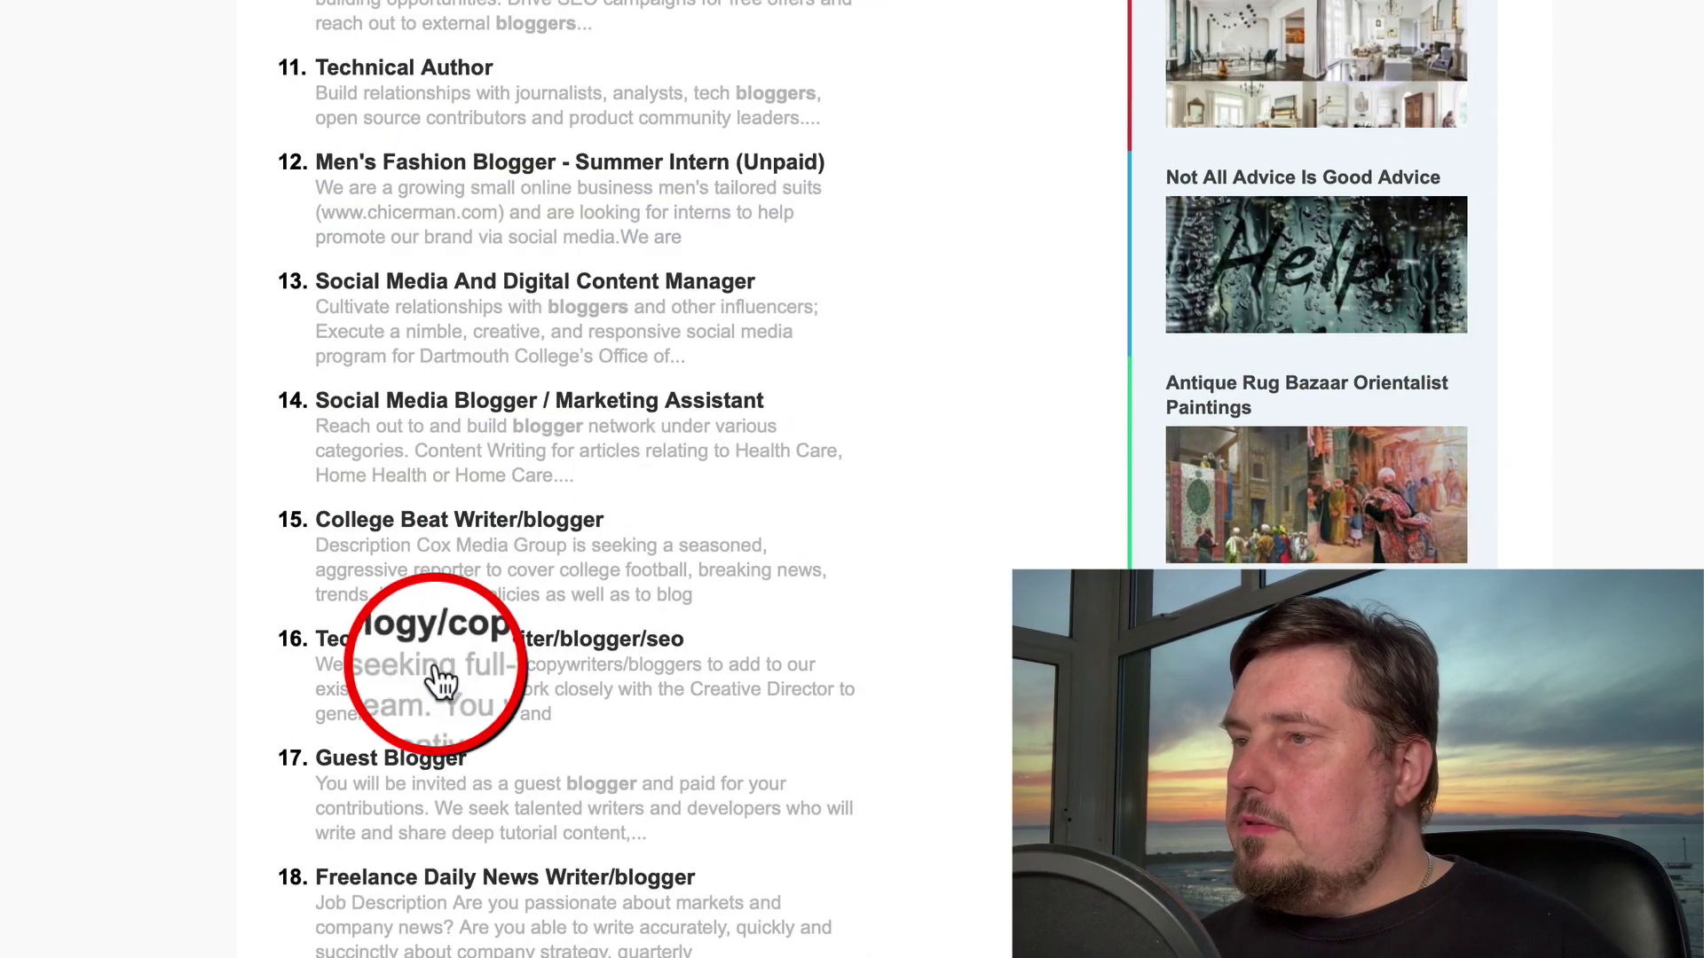
scroll(562, 861, down, 12)
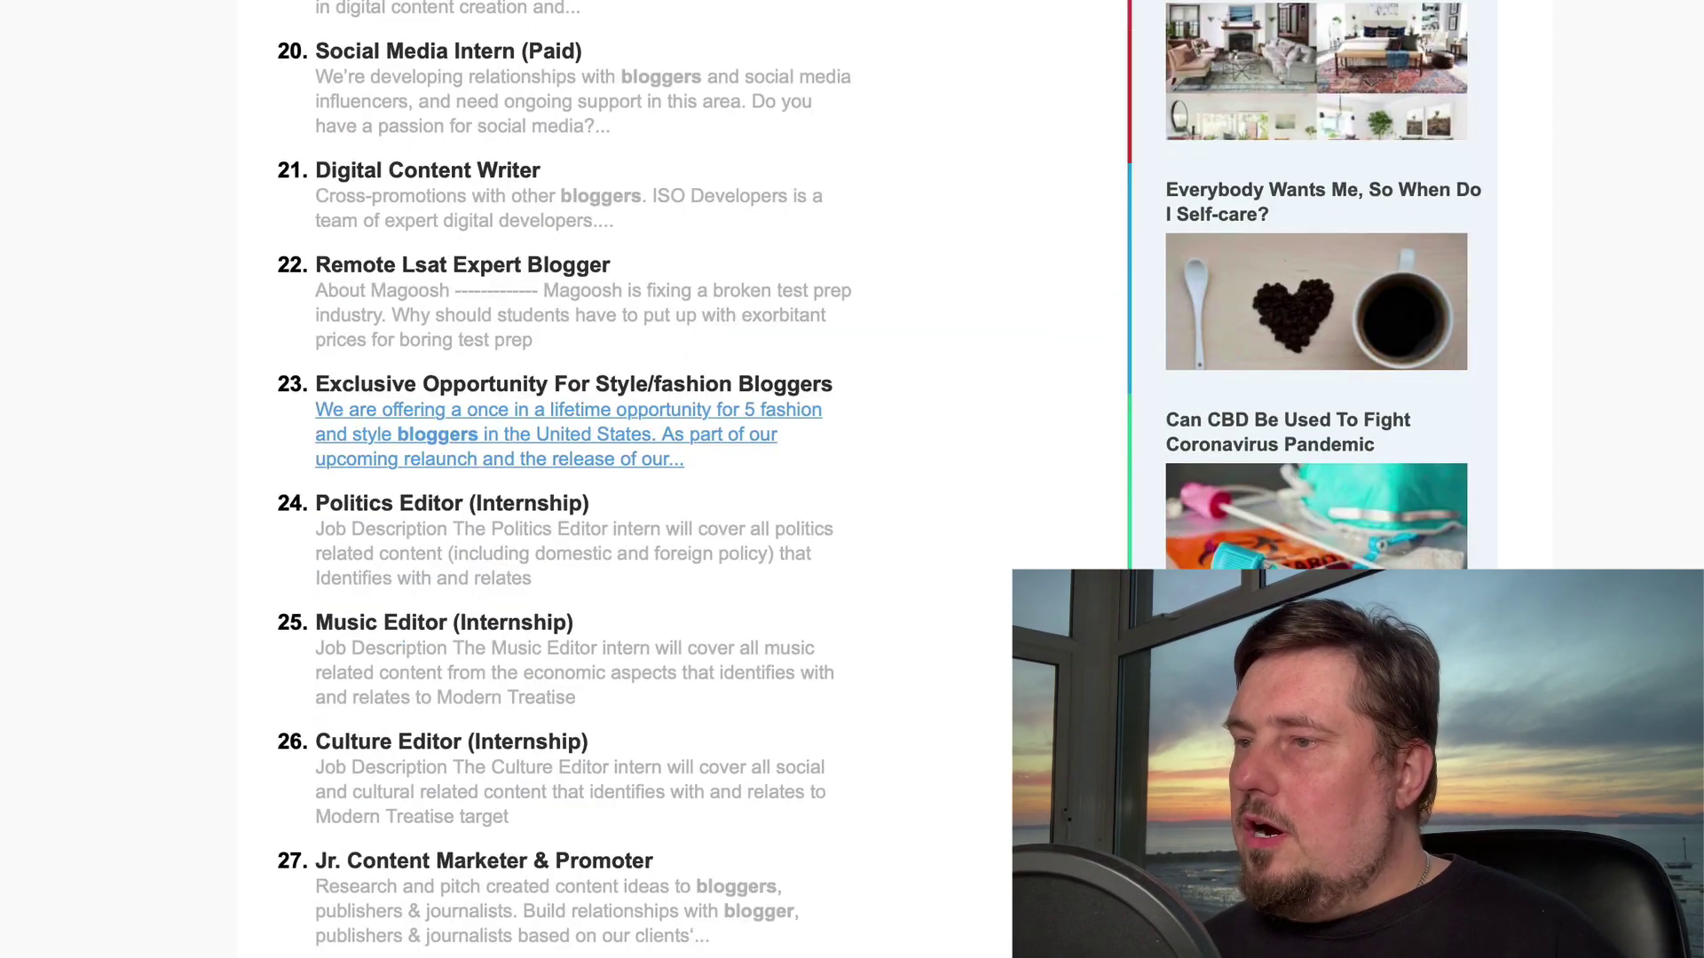
scroll(562, 860, up, 5)
scroll(564, 865, up, 20)
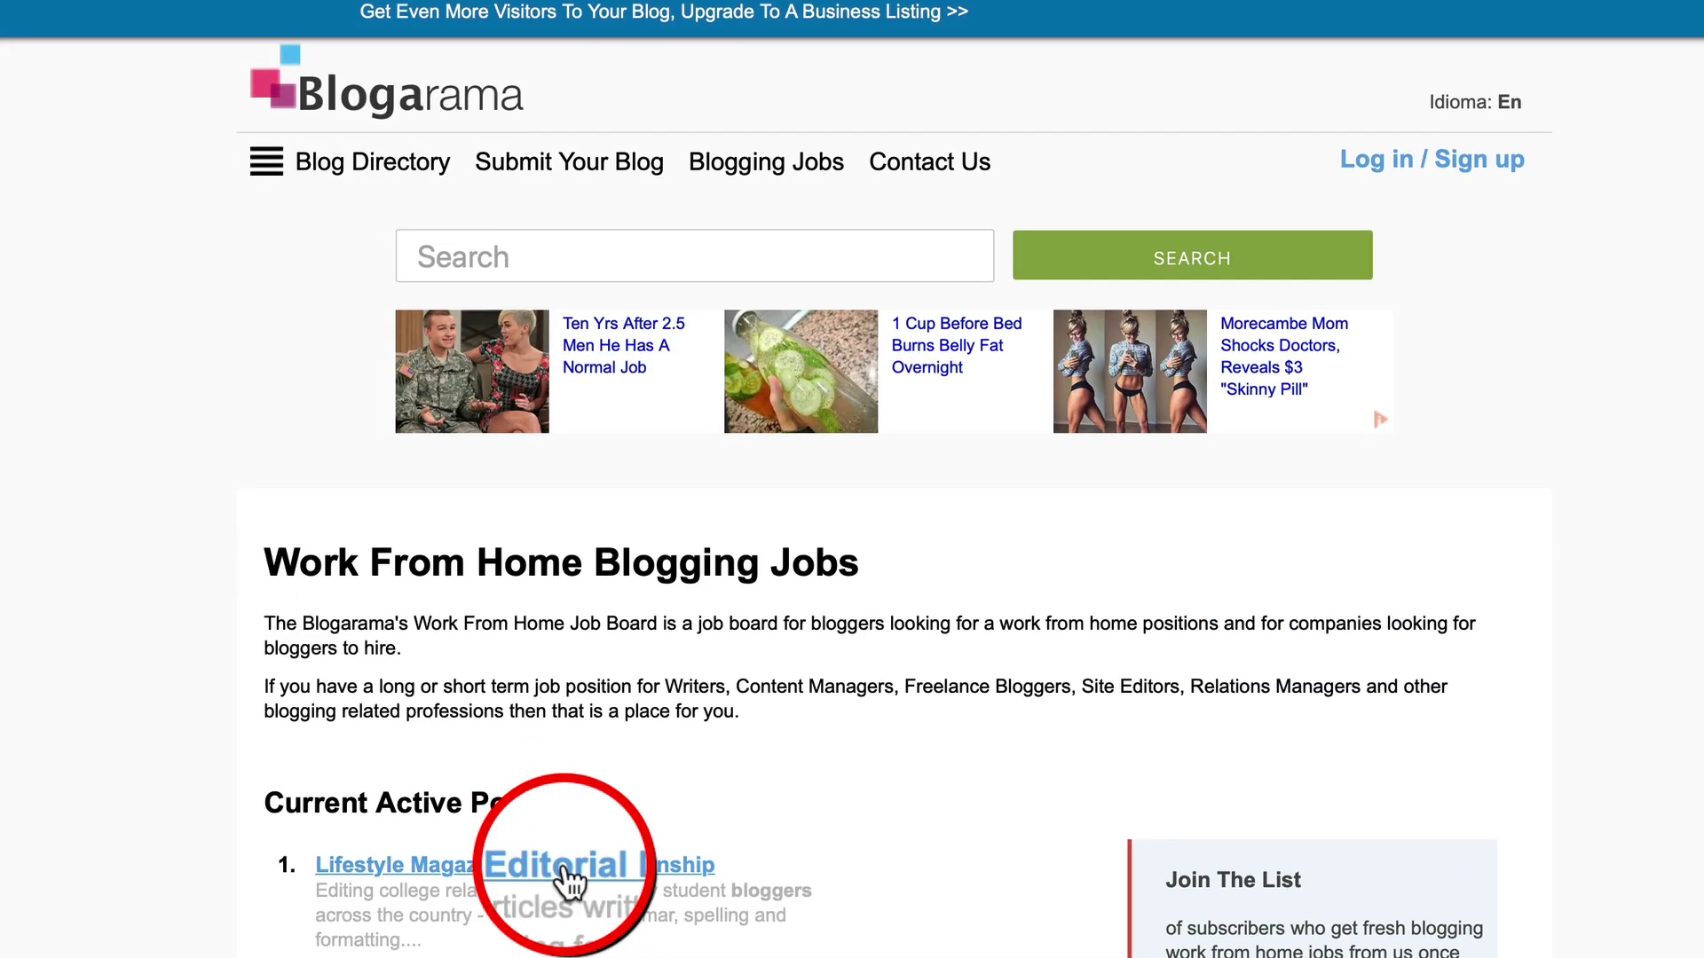
Go to Submit Your Blog and open the Add New Listing form.
click(572, 173)
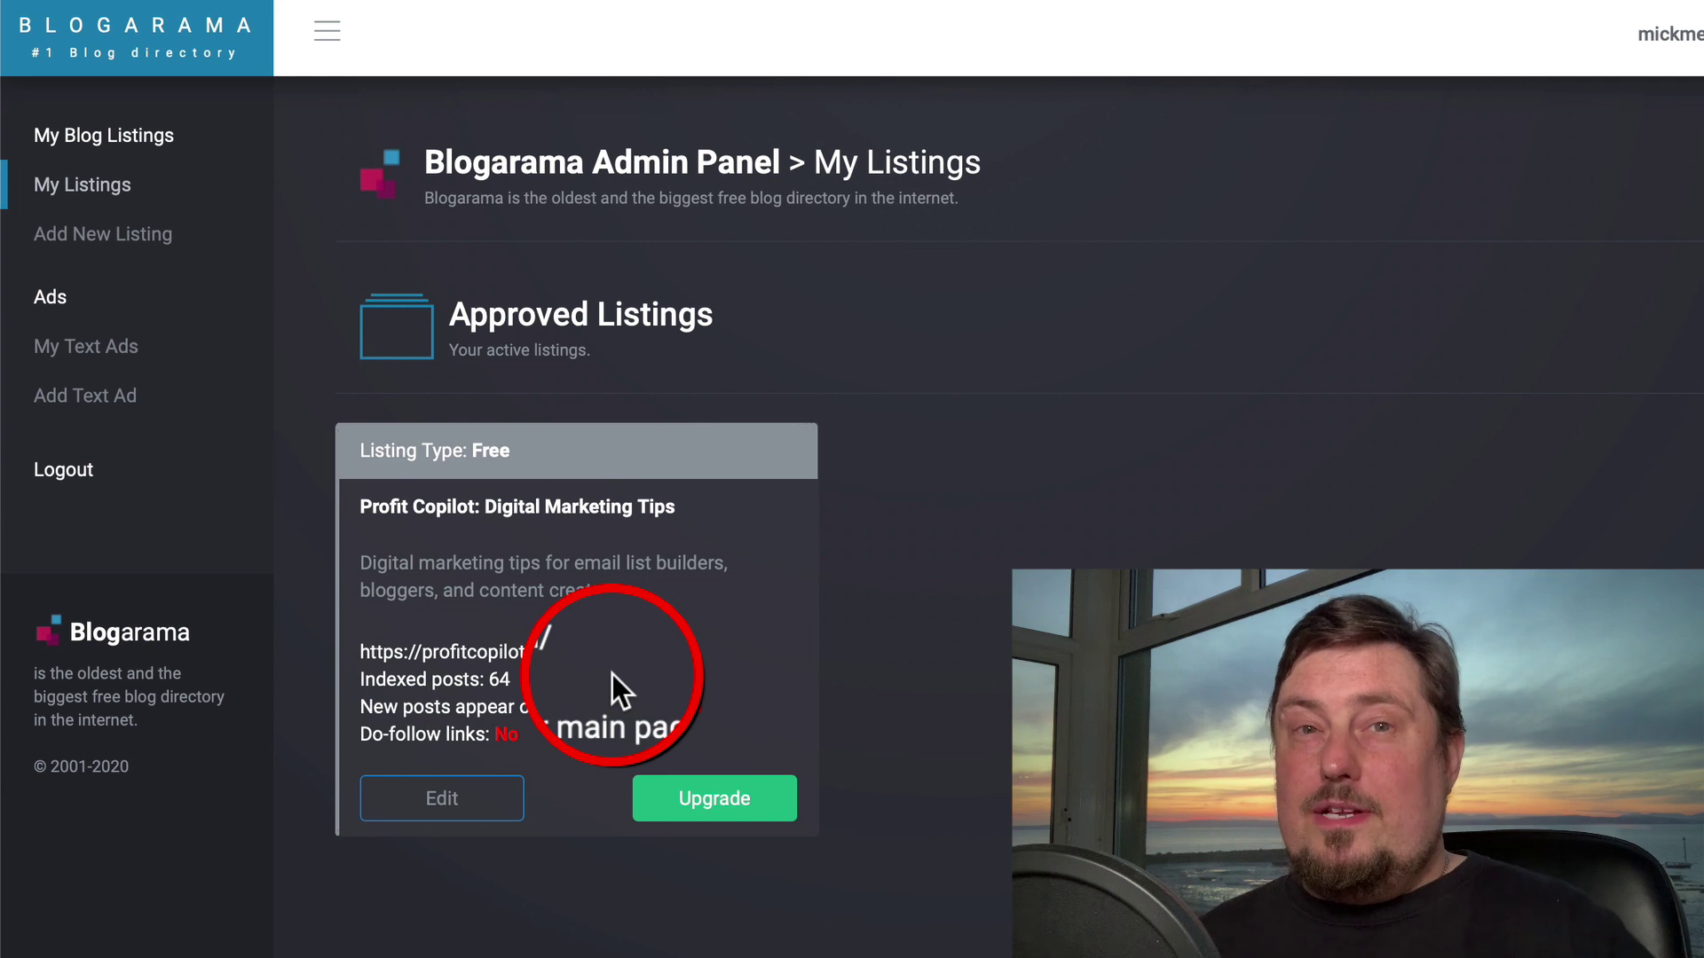
click(1367, 7)
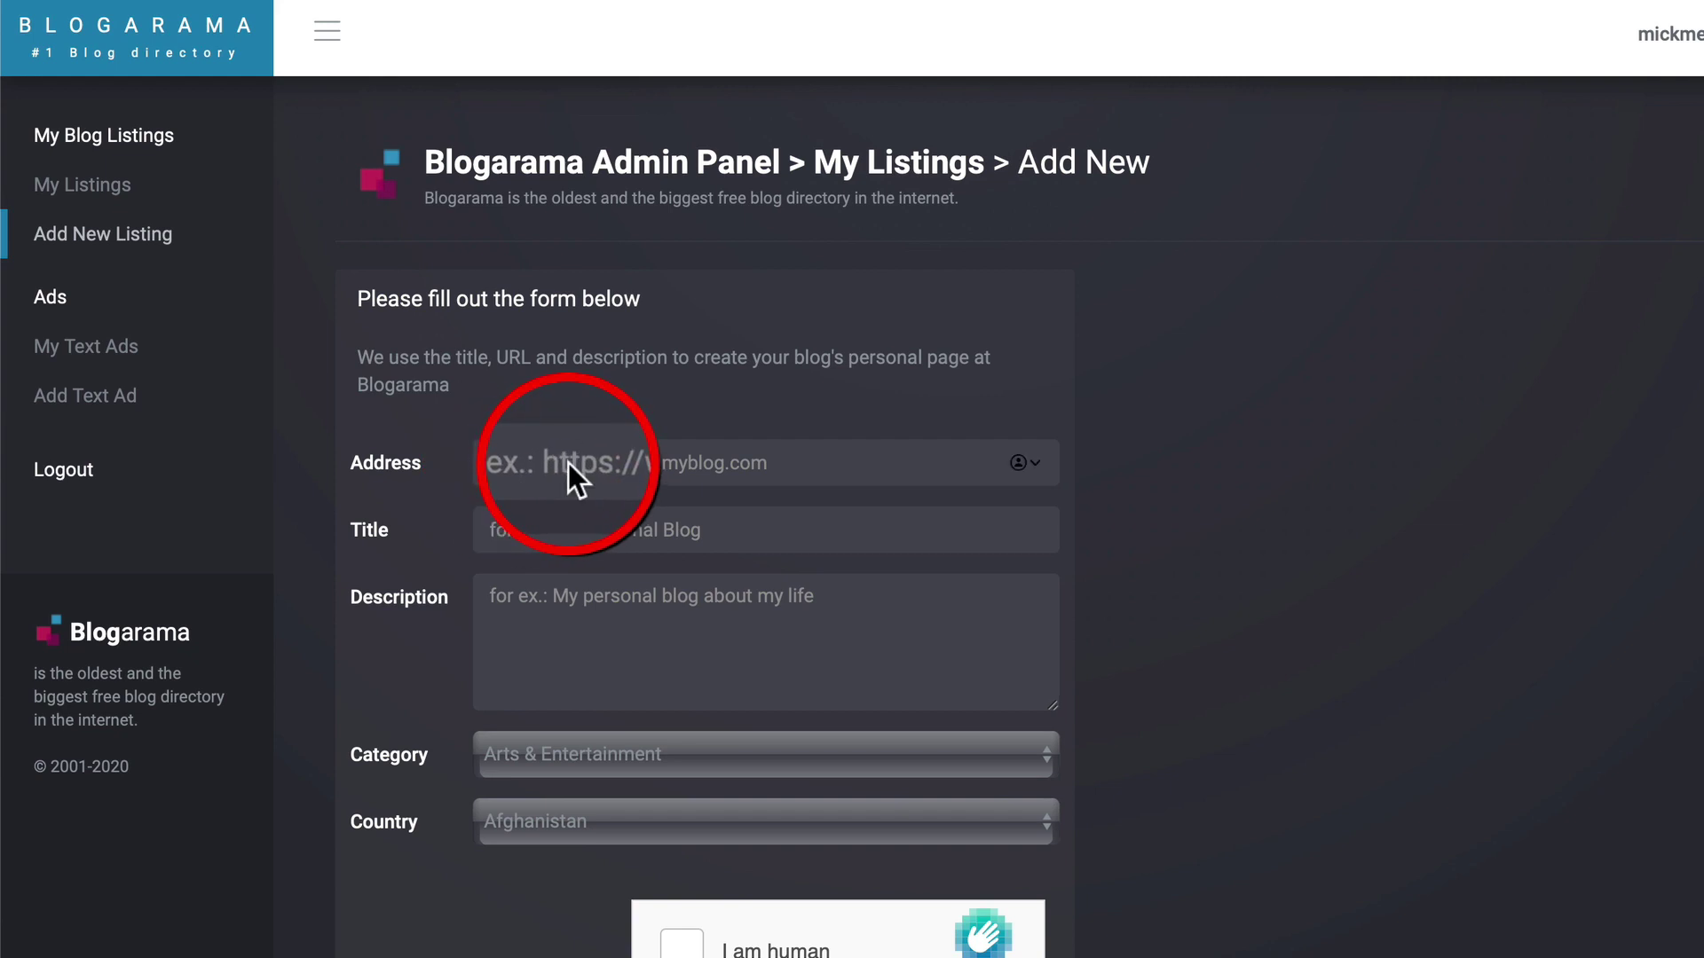
click(764, 644)
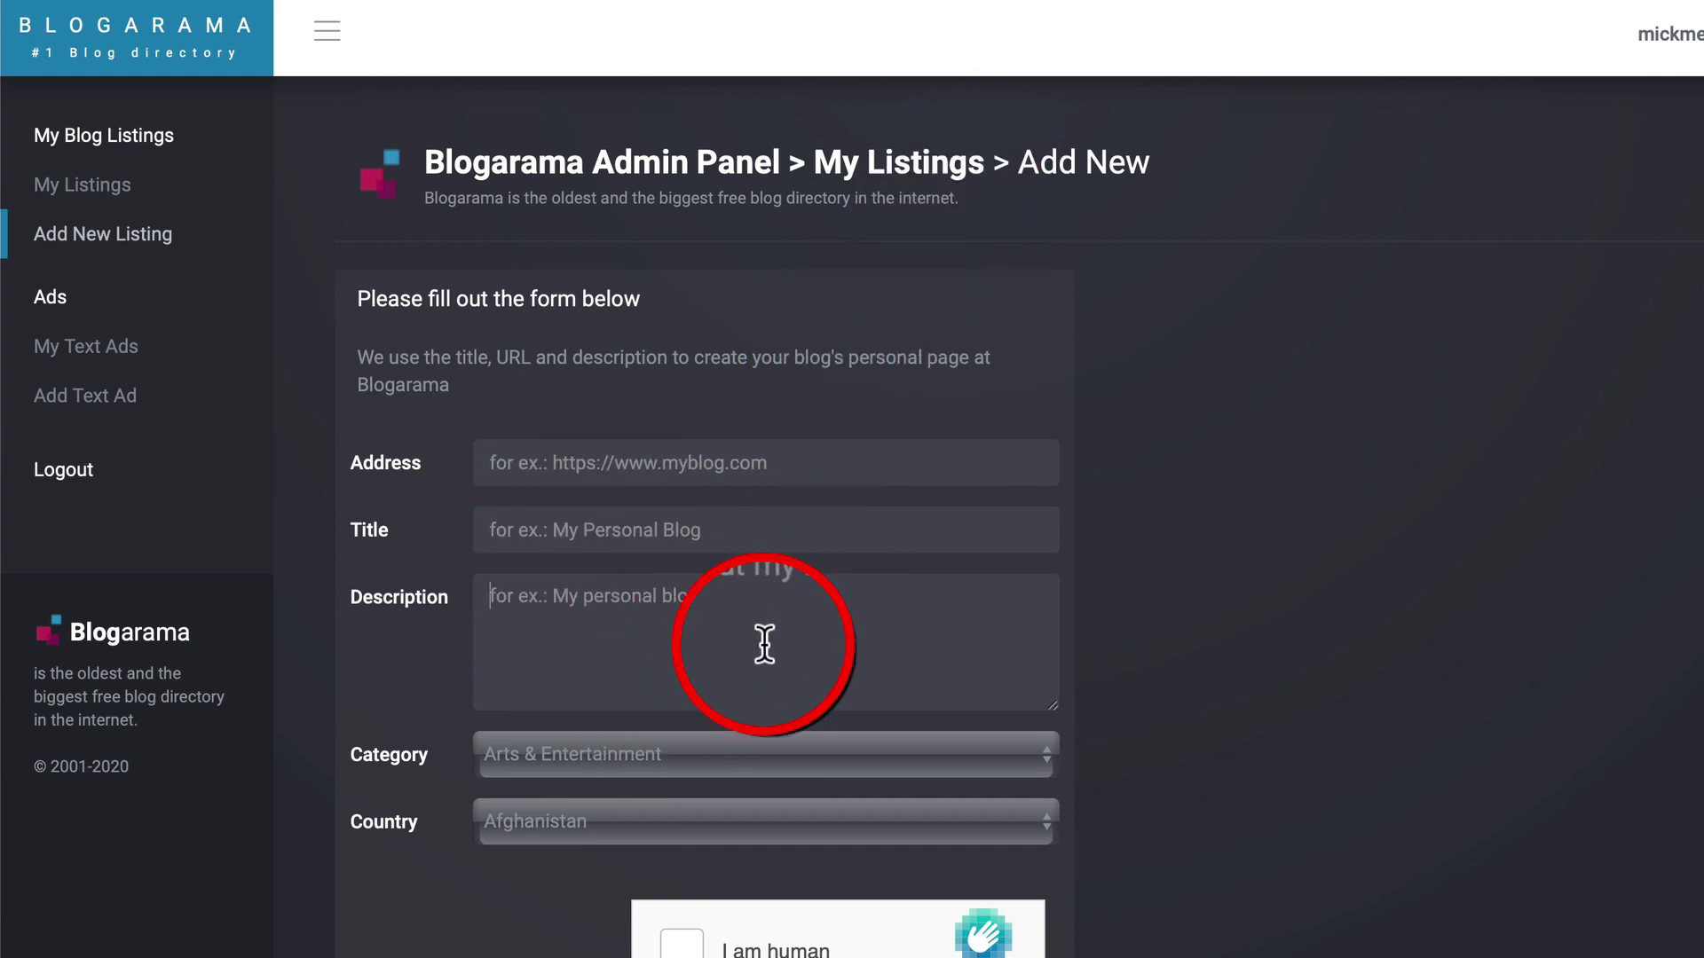
click(742, 759)
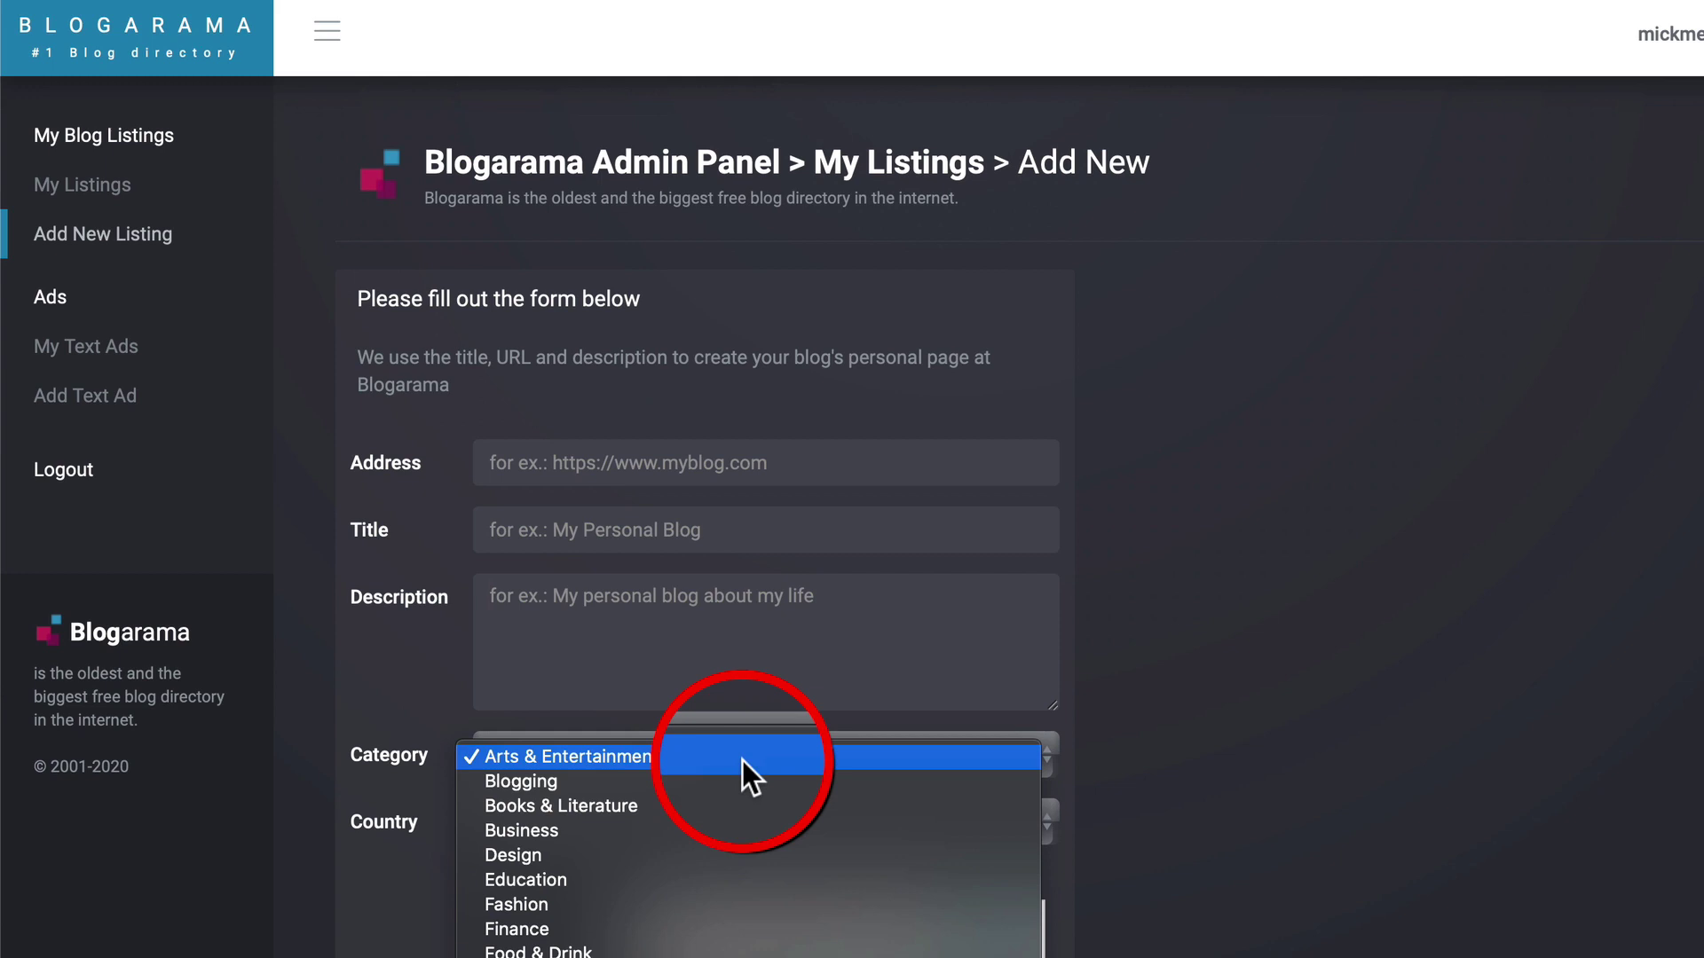
click(1244, 774)
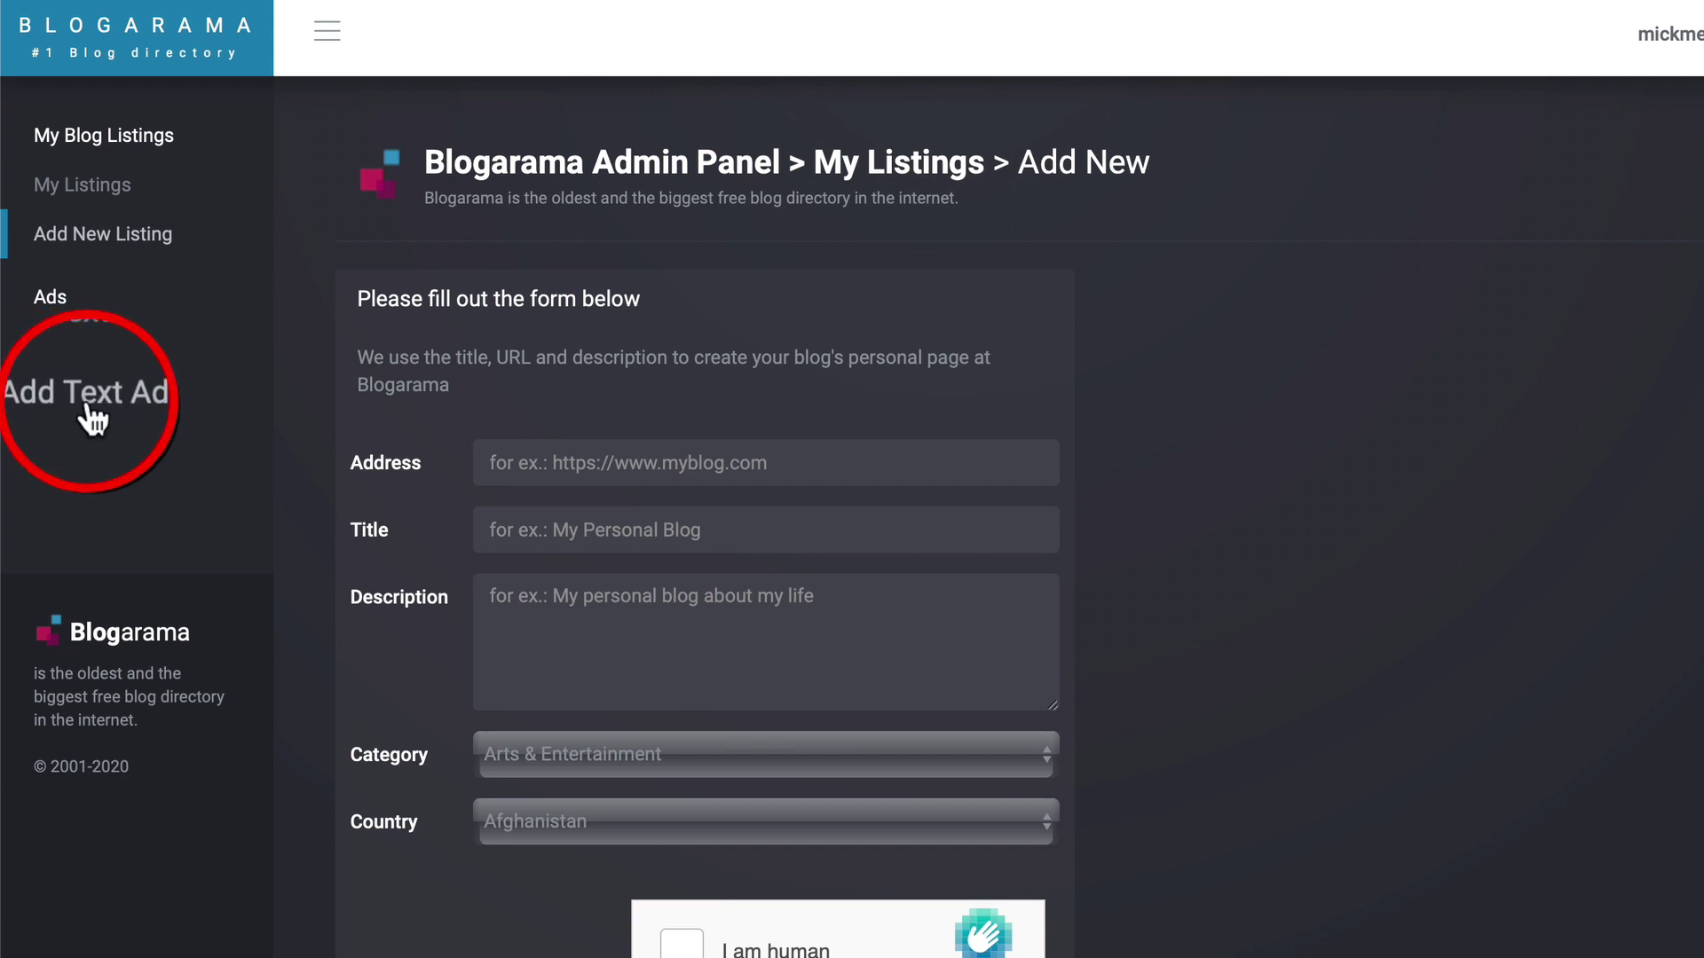
click(89, 400)
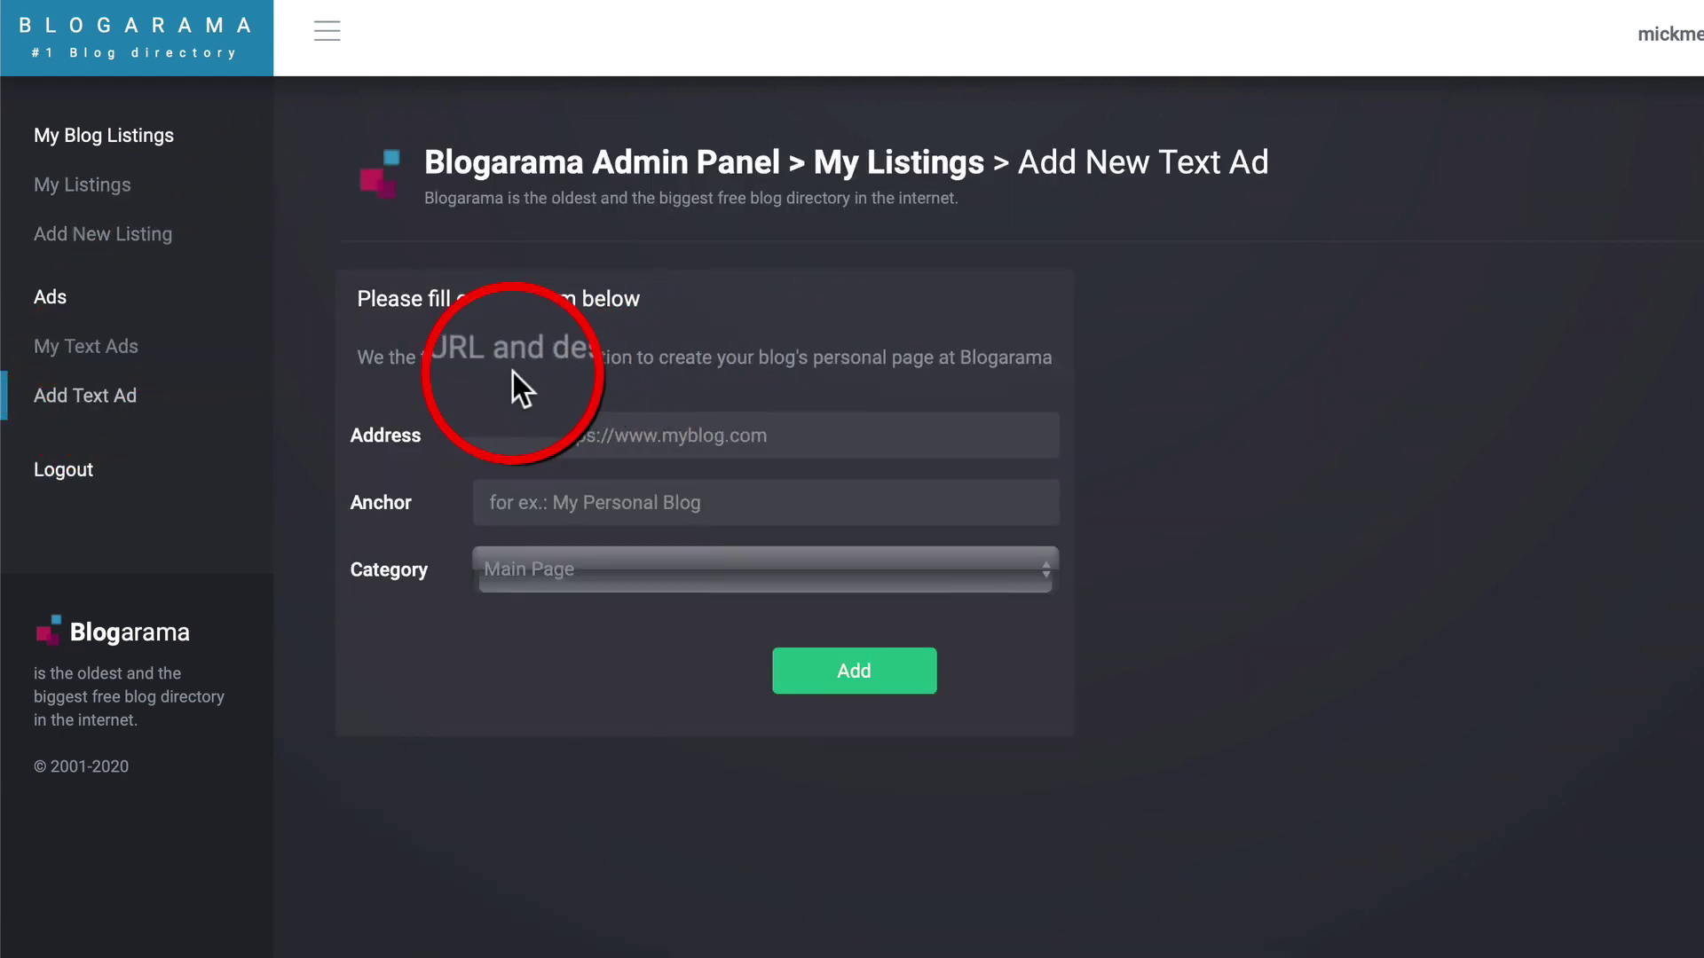
click(572, 424)
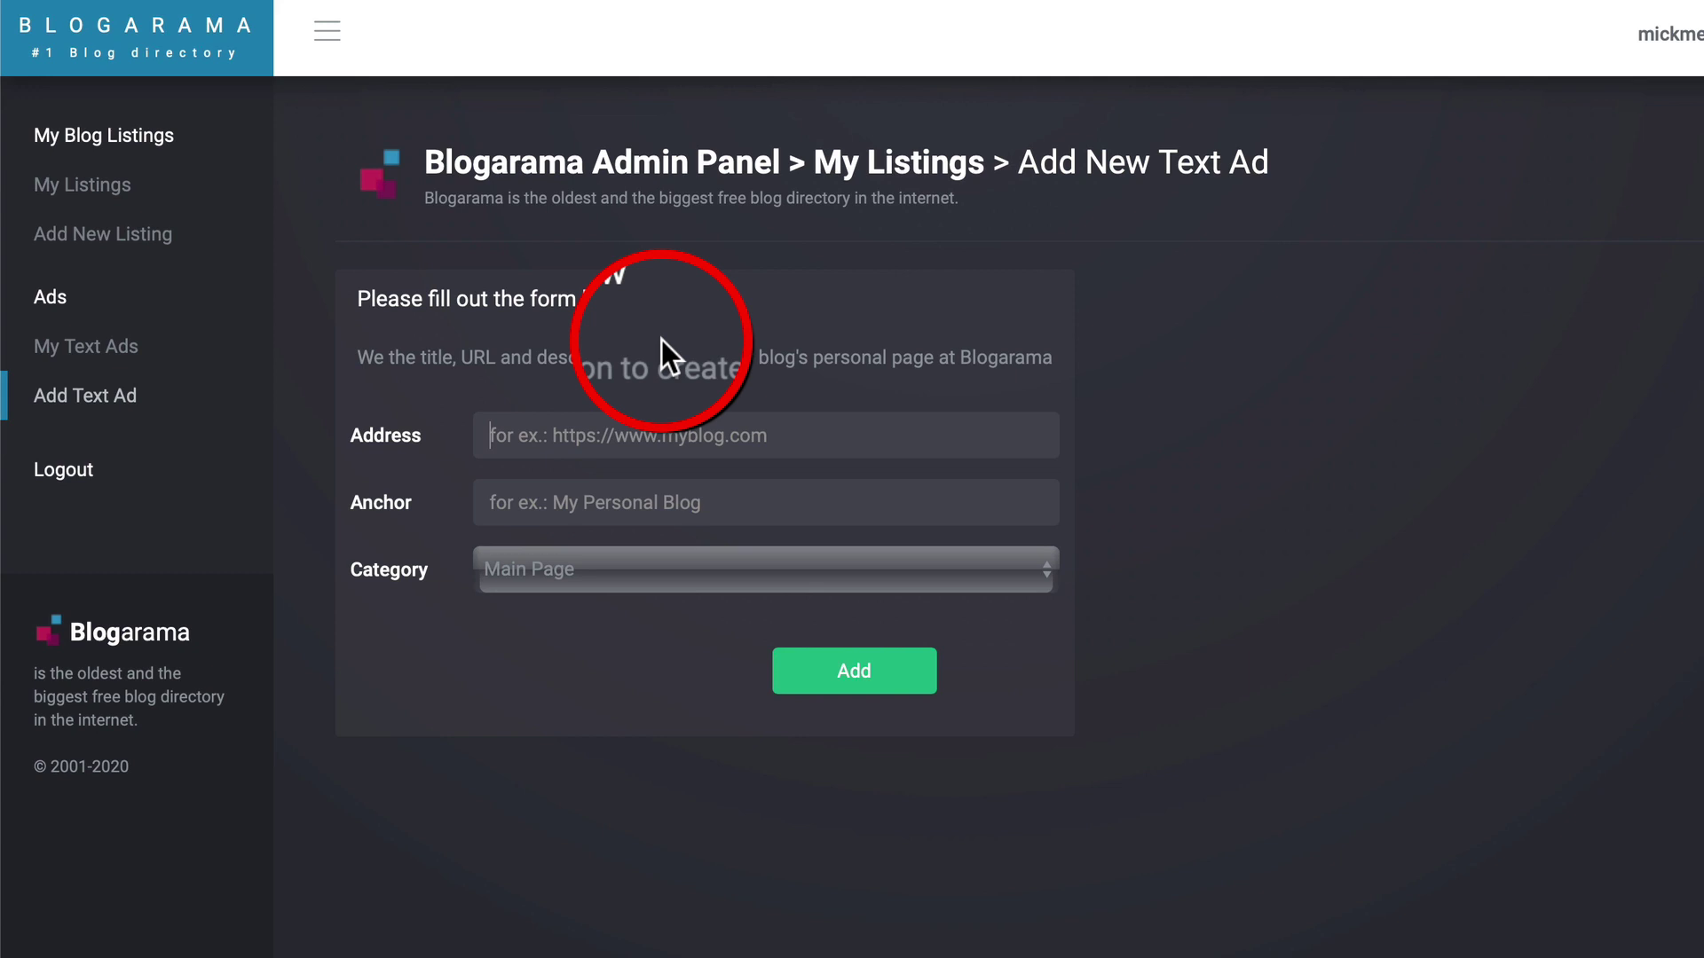
click(731, 578)
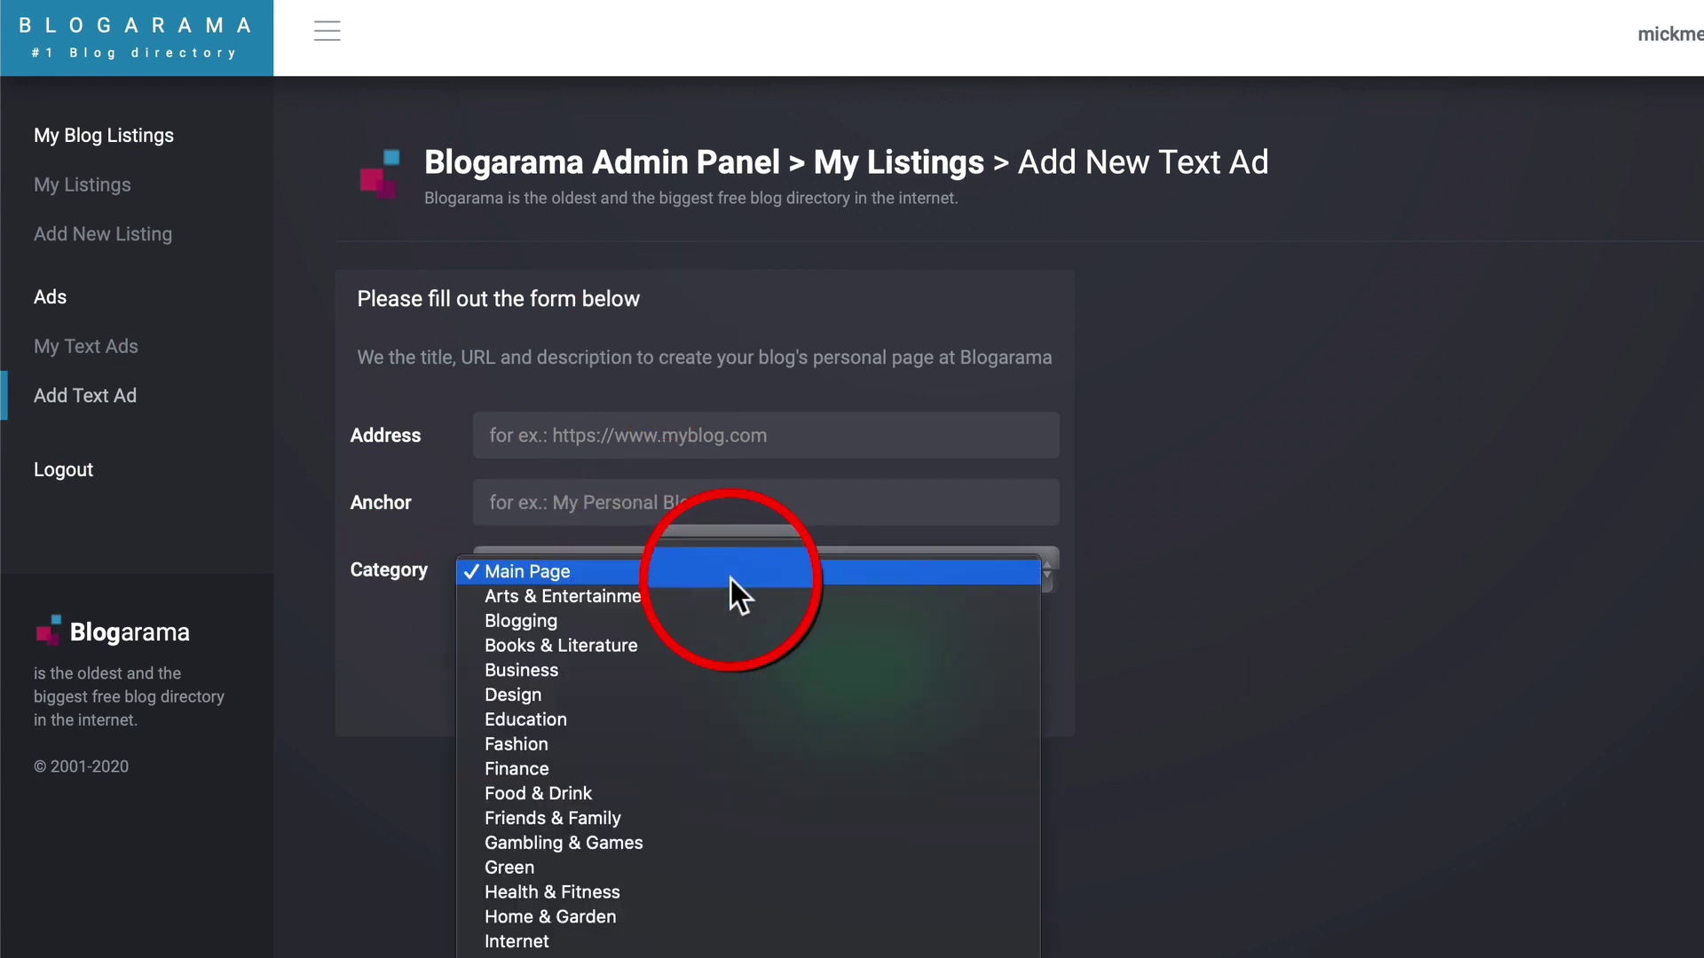
click(1232, 578)
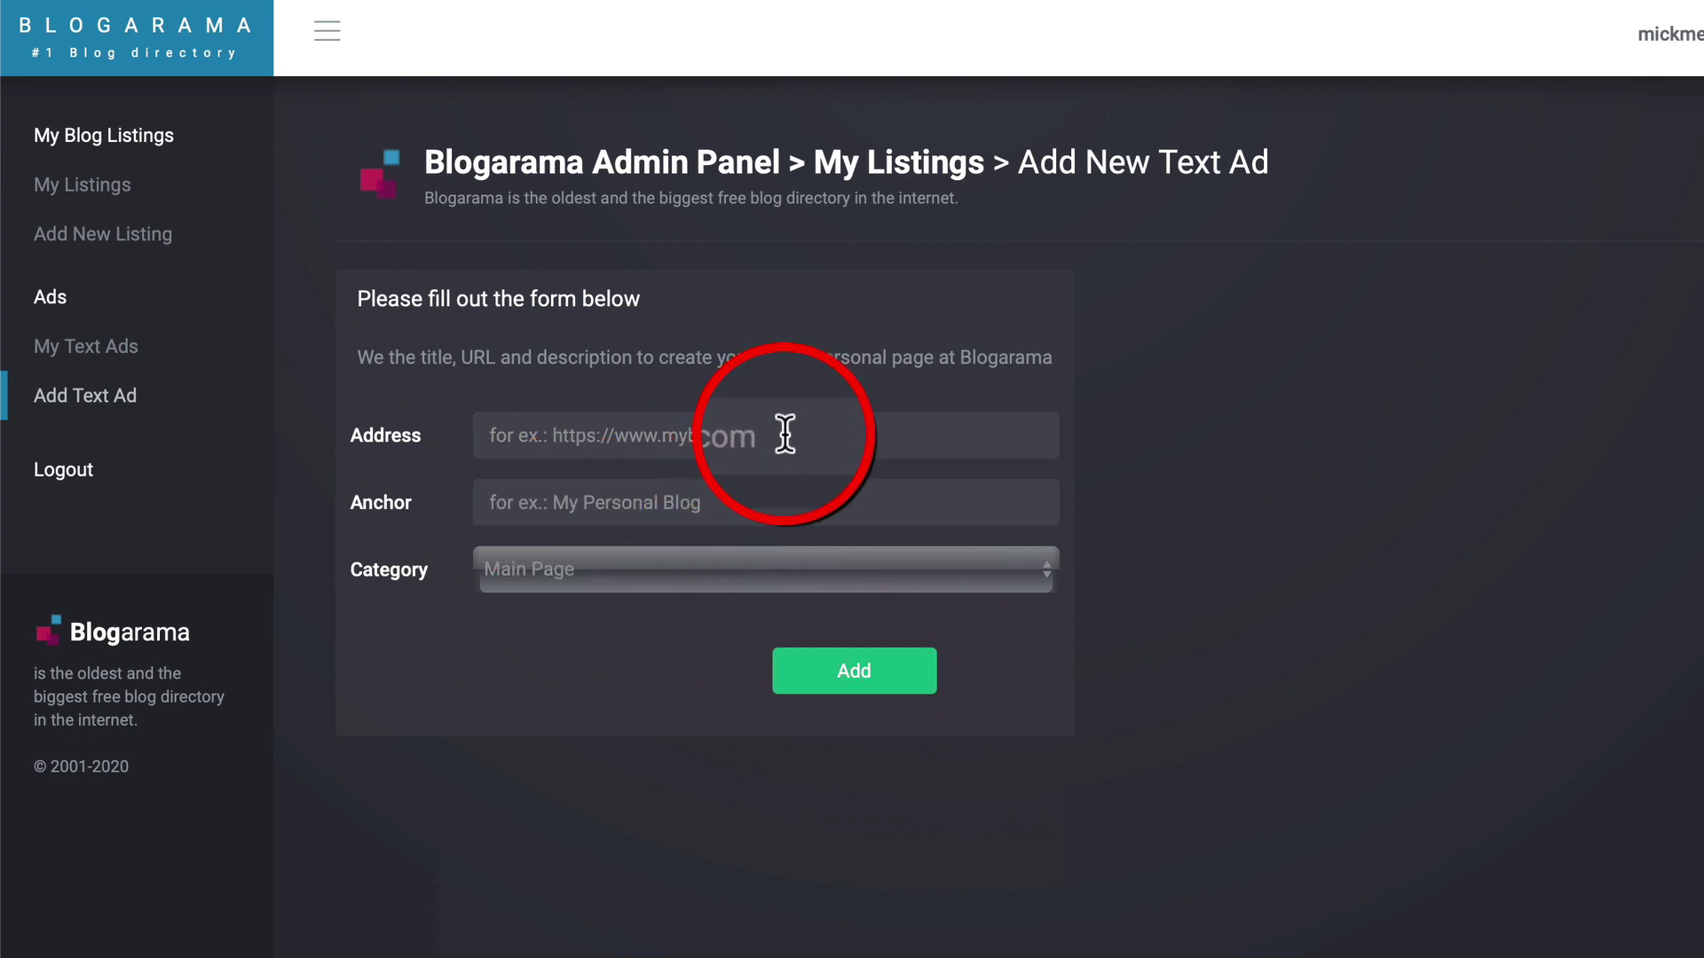
text(https://profitcopilot.com)
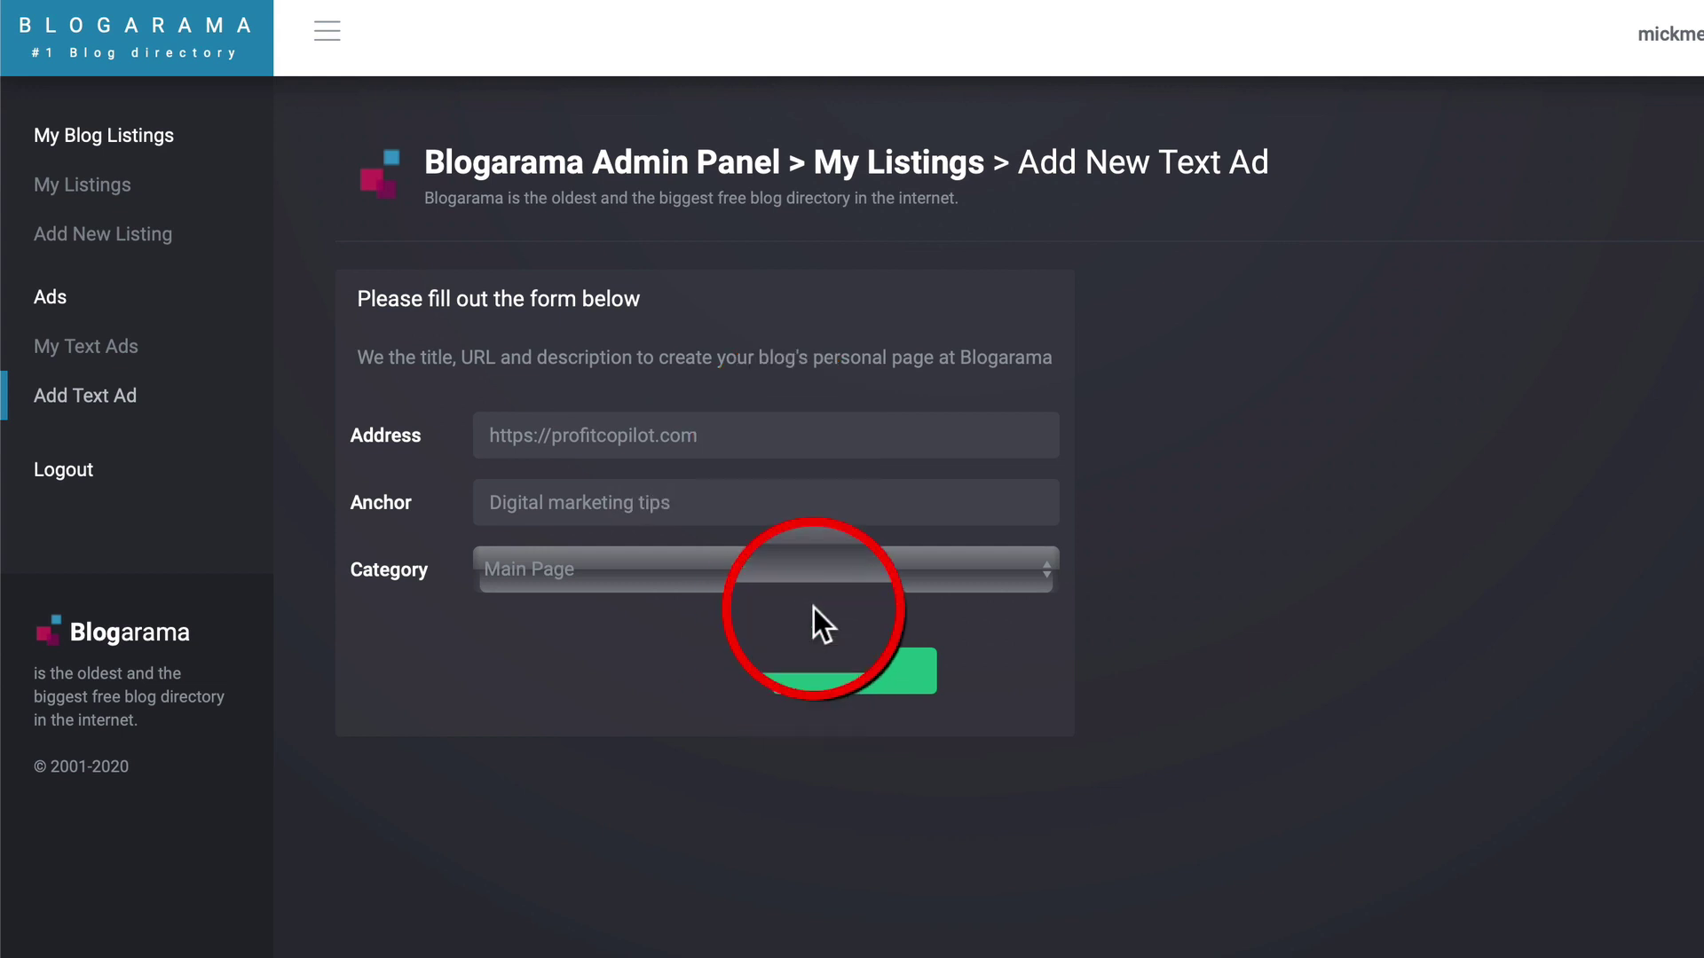
click(671, 579)
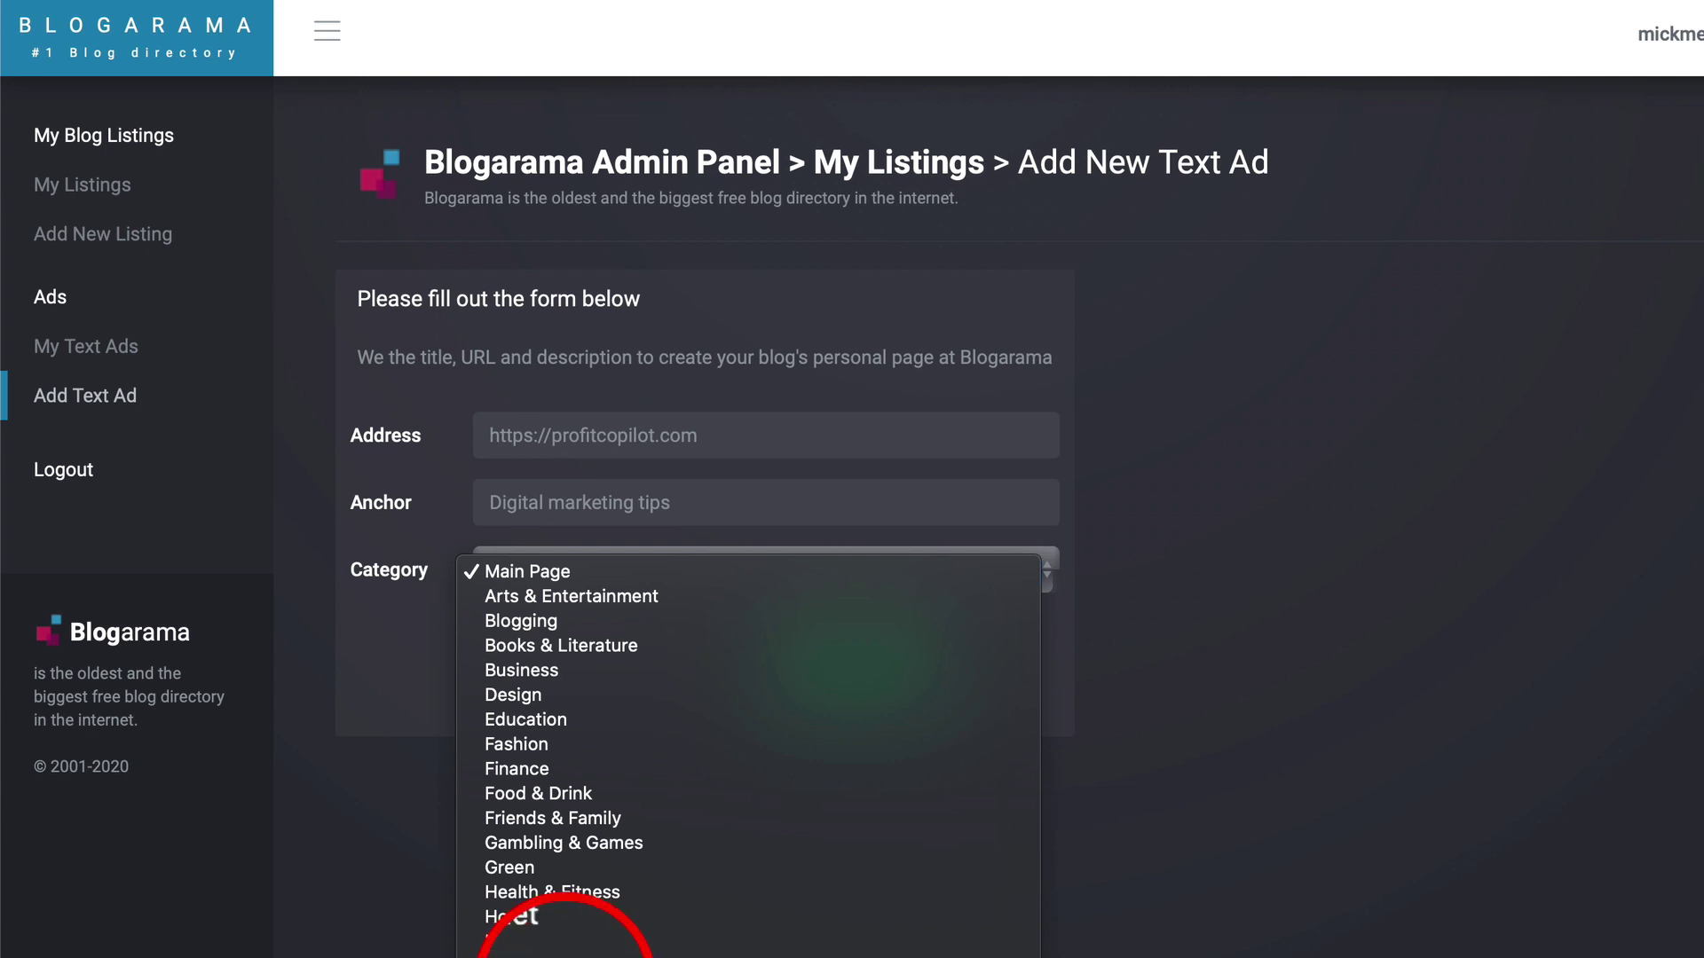
click(565, 954)
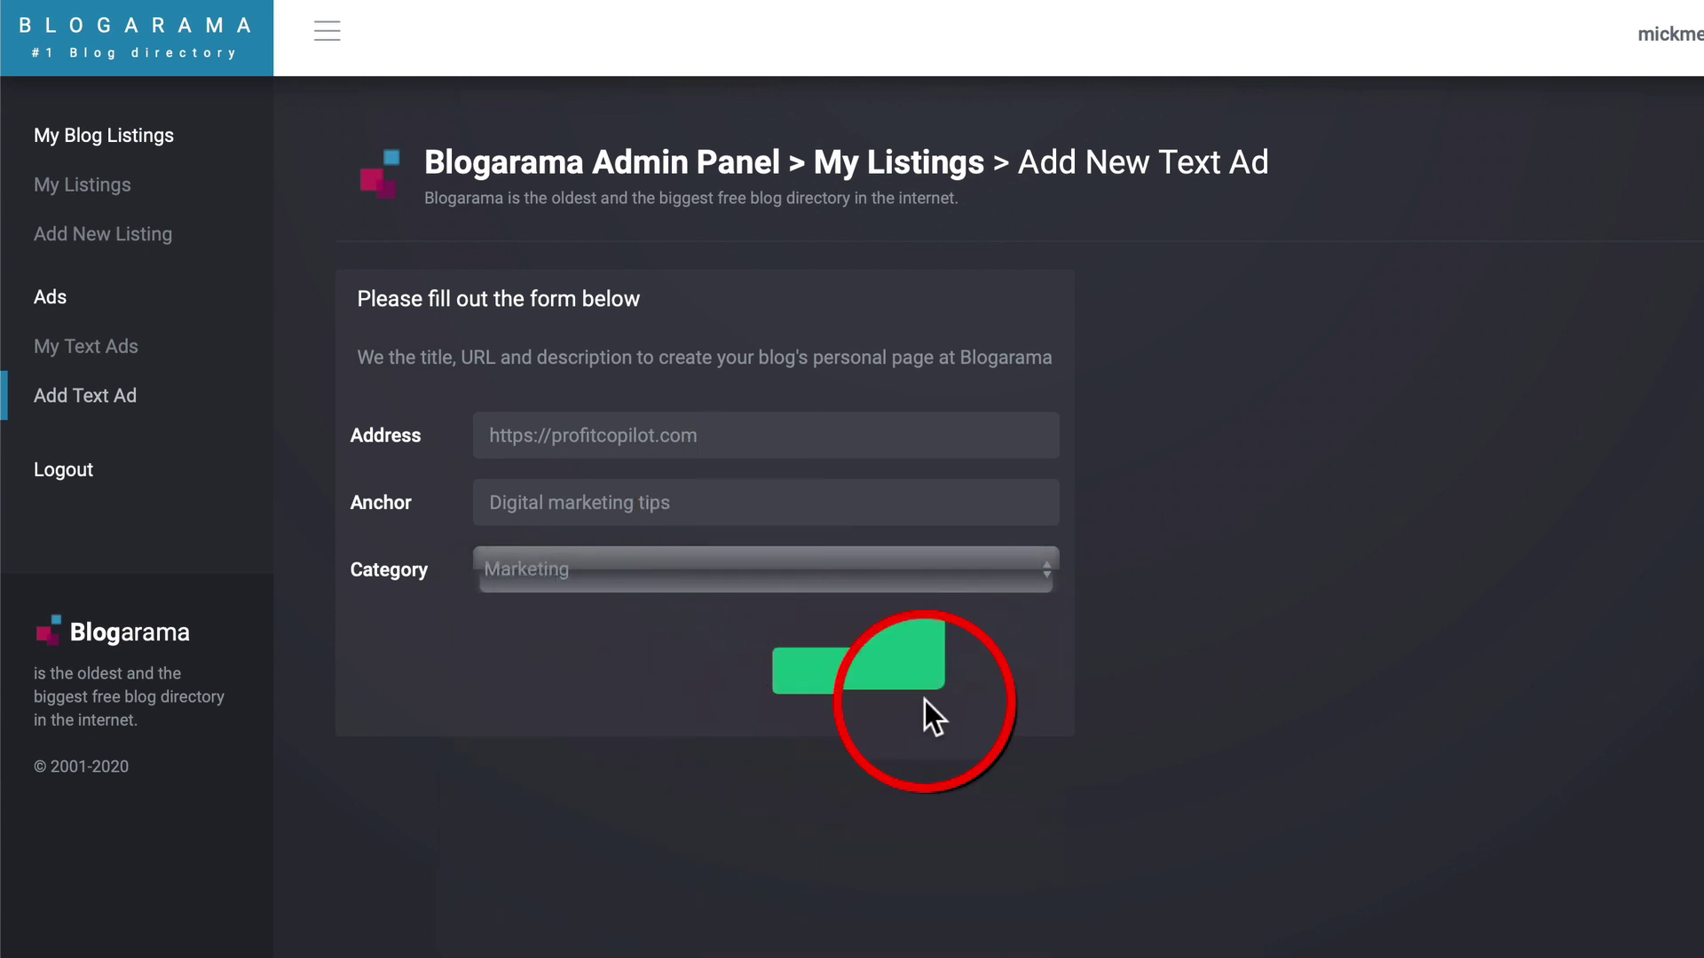
click(860, 672)
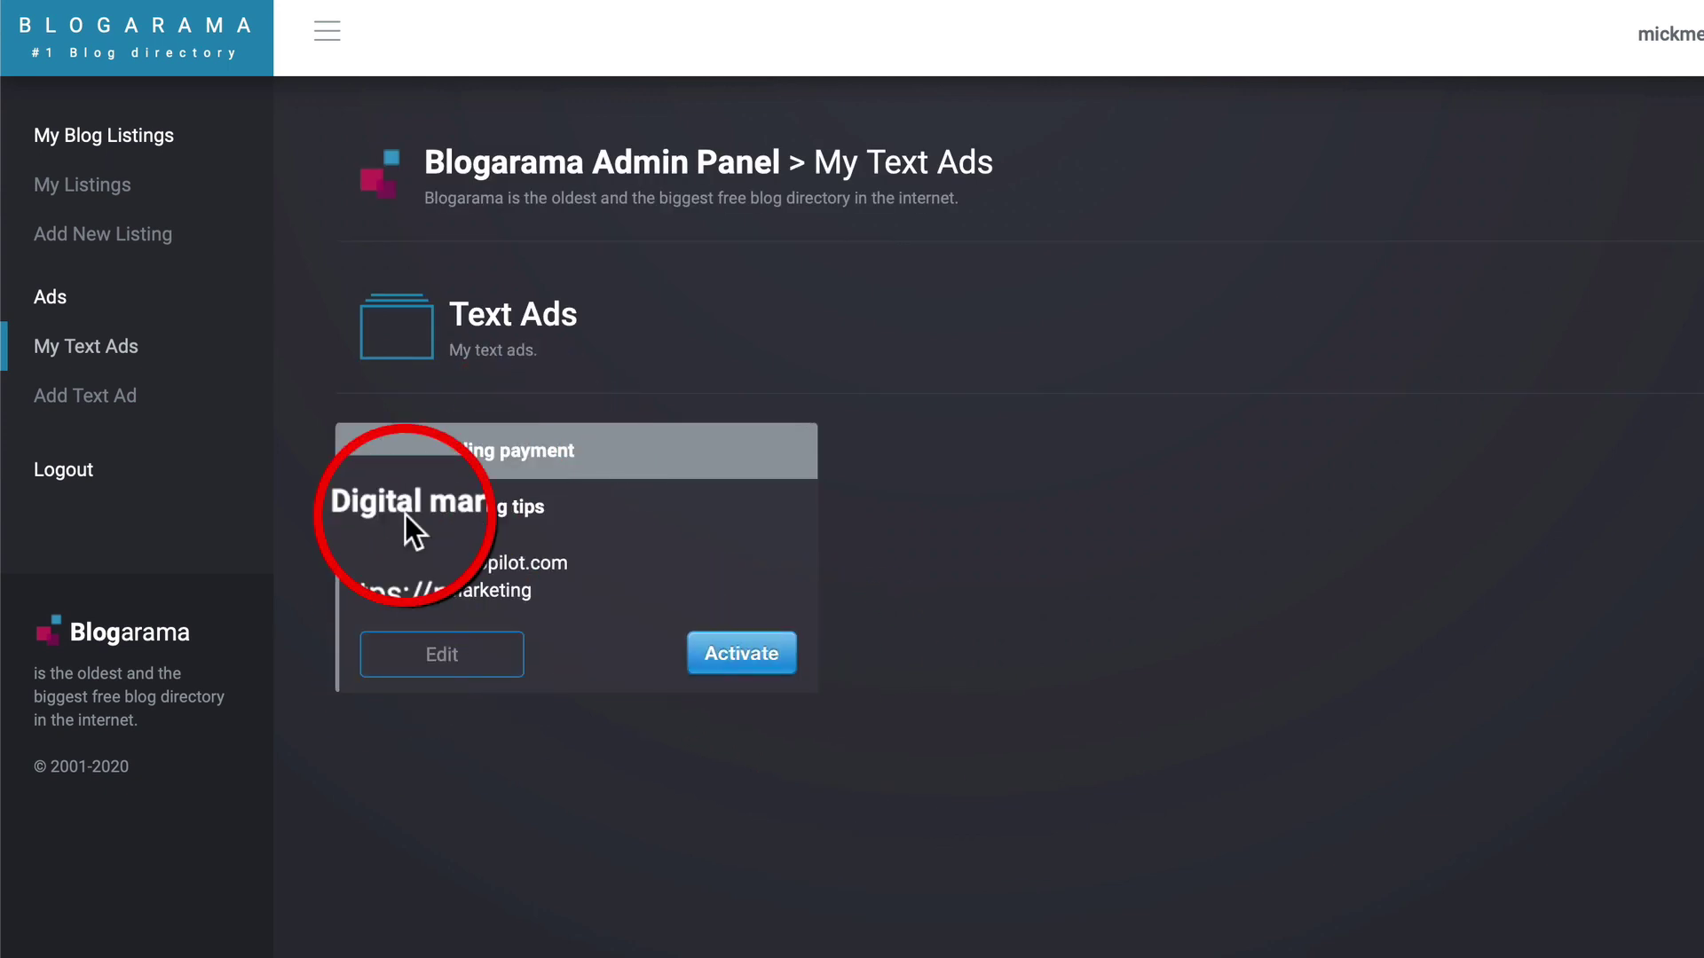
click(732, 670)
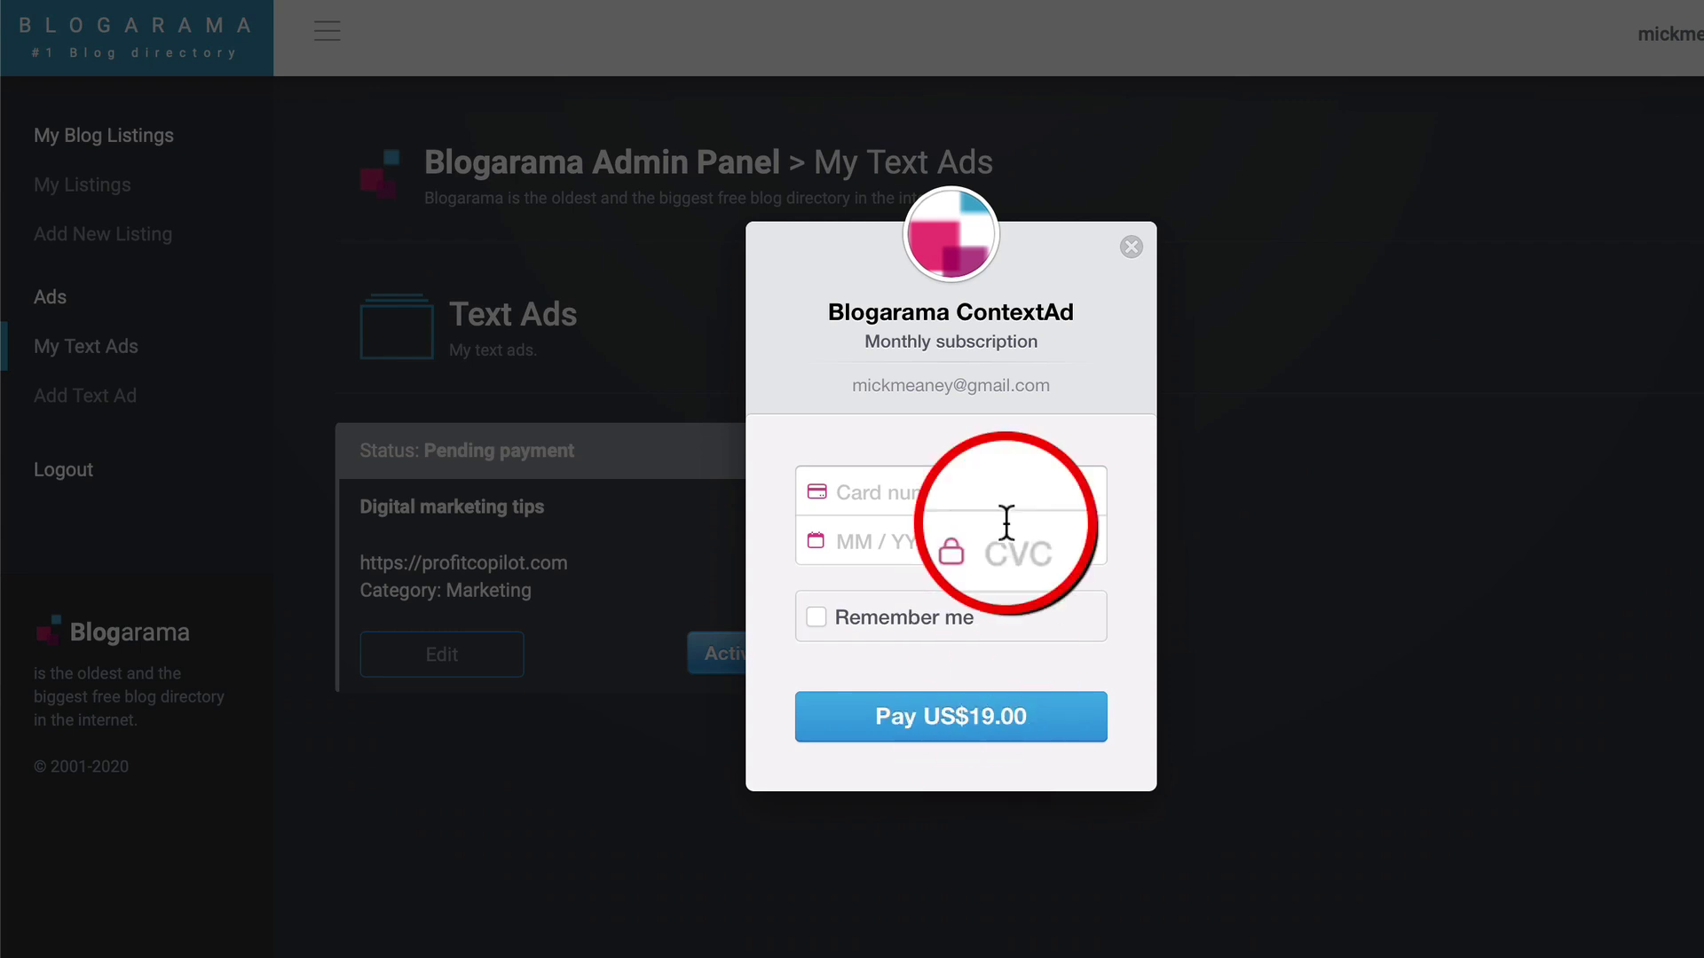
click(1129, 251)
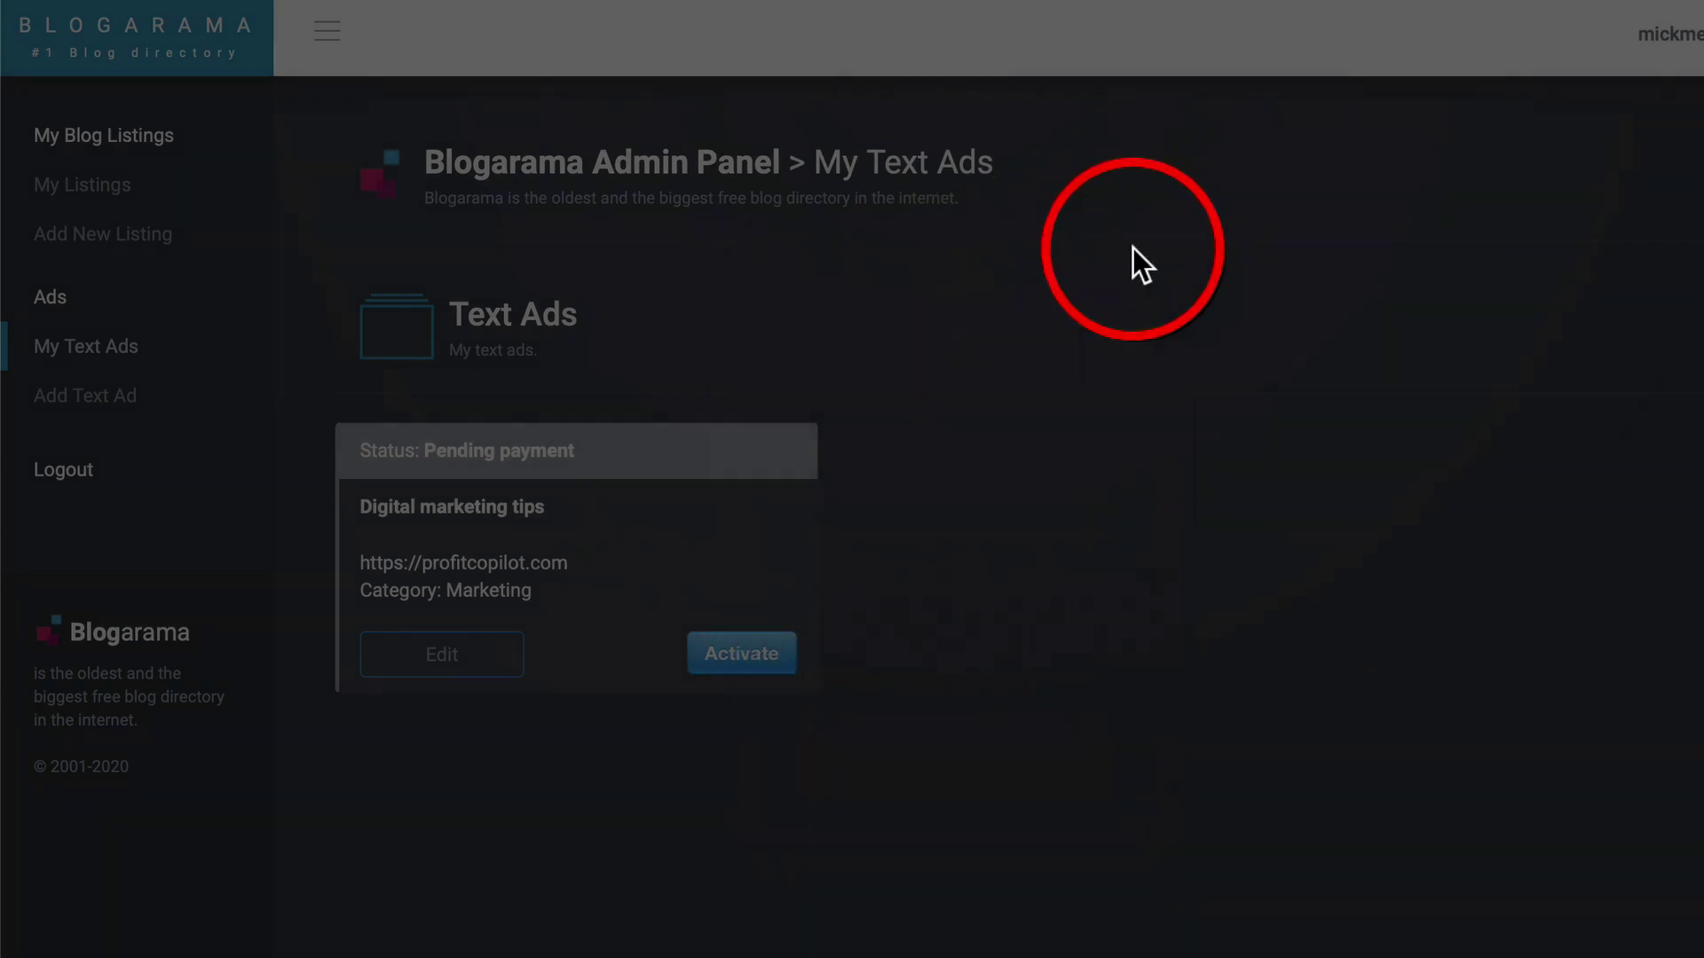